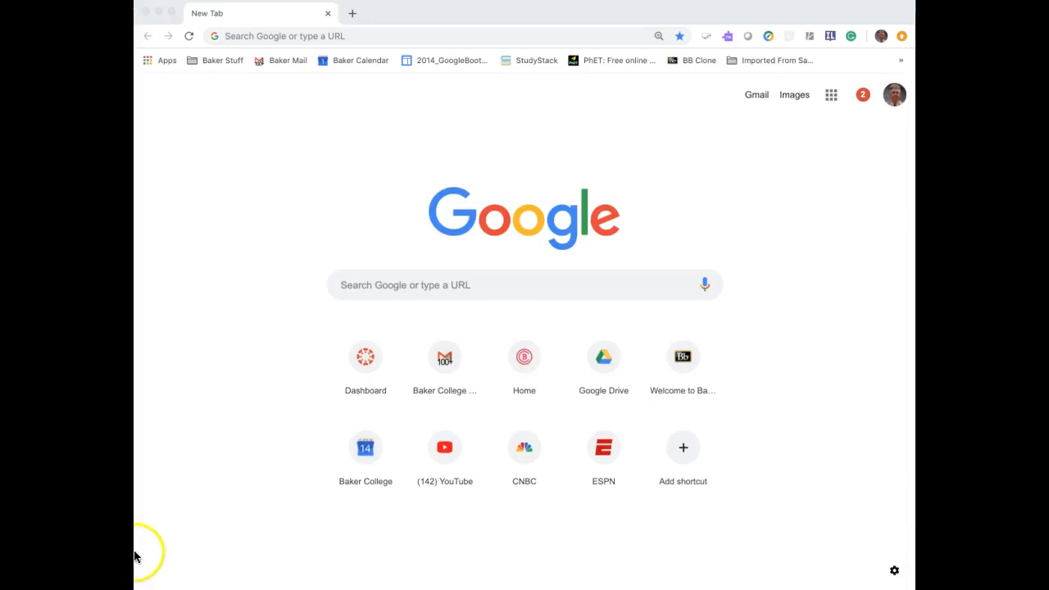
click(238, 33)
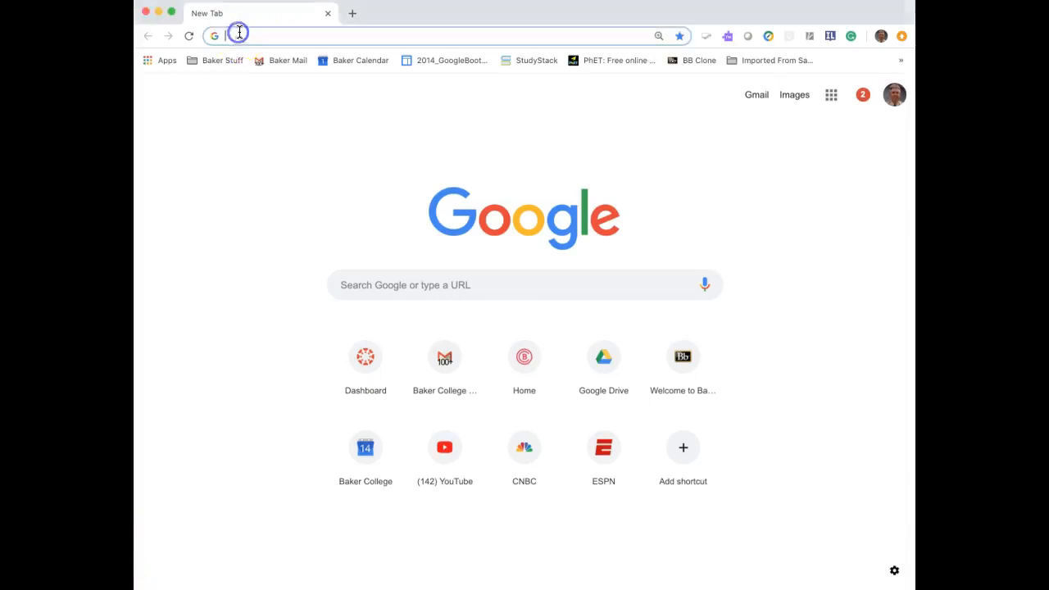
text(amaro.org)
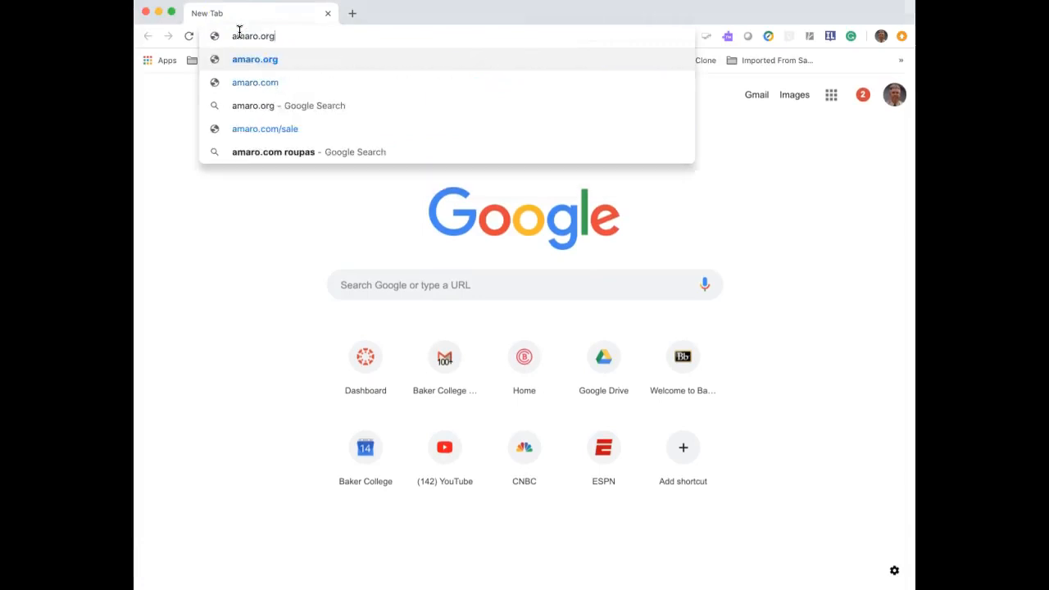
key(Return)
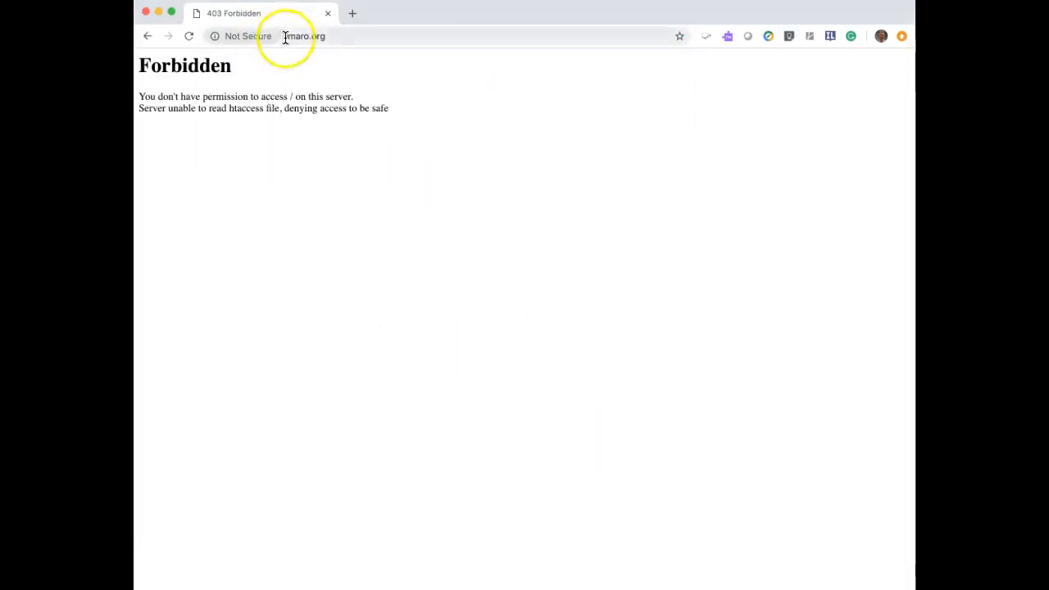
Open the Amara captioning website at amara.org.
click(328, 36)
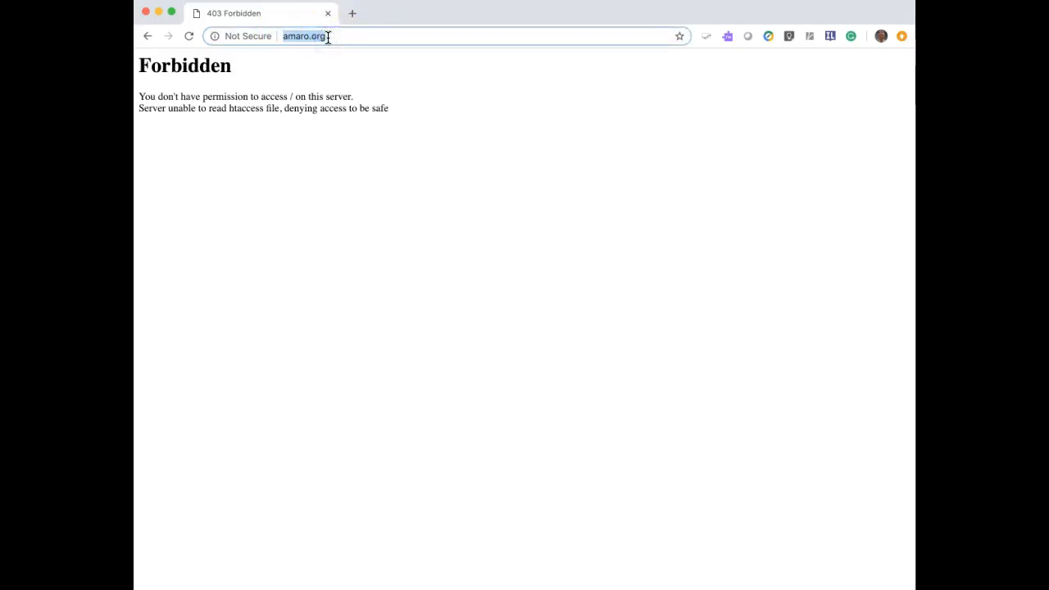
text(ama)
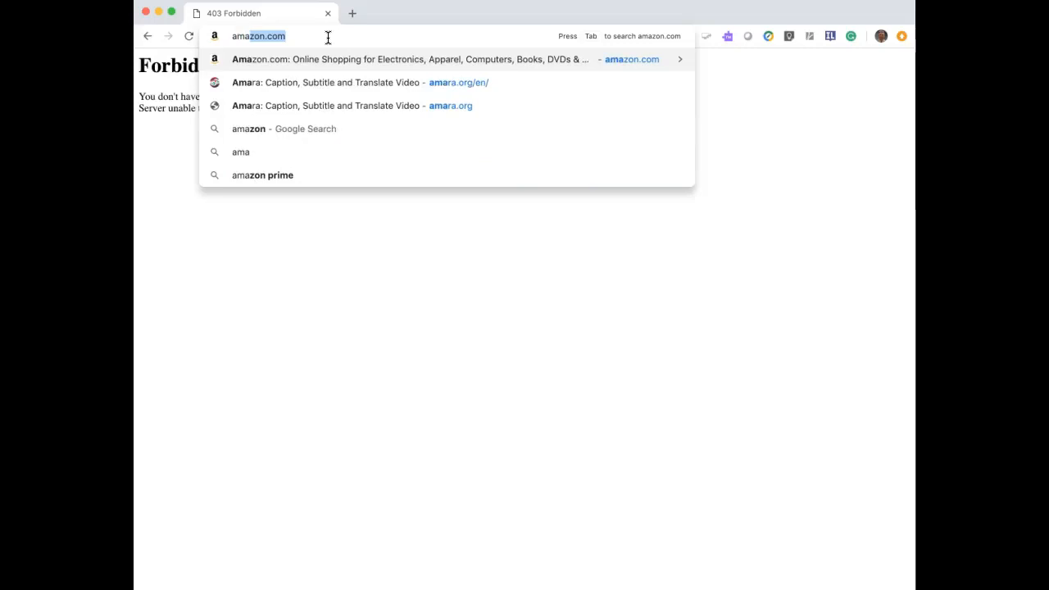
click(324, 102)
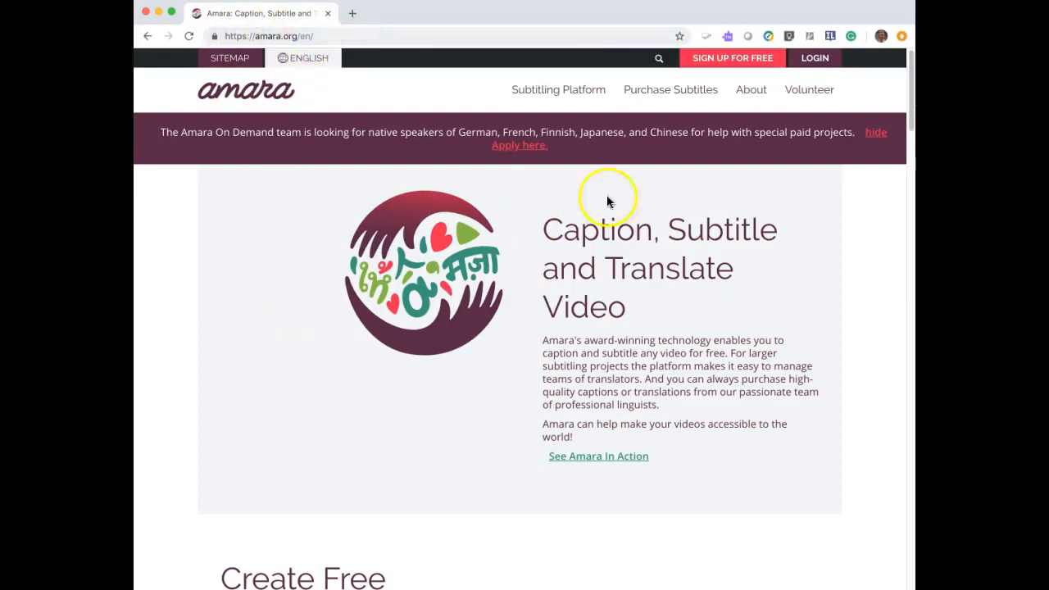
Go to the account login form and sign in with the saved Amara credentials.
click(726, 60)
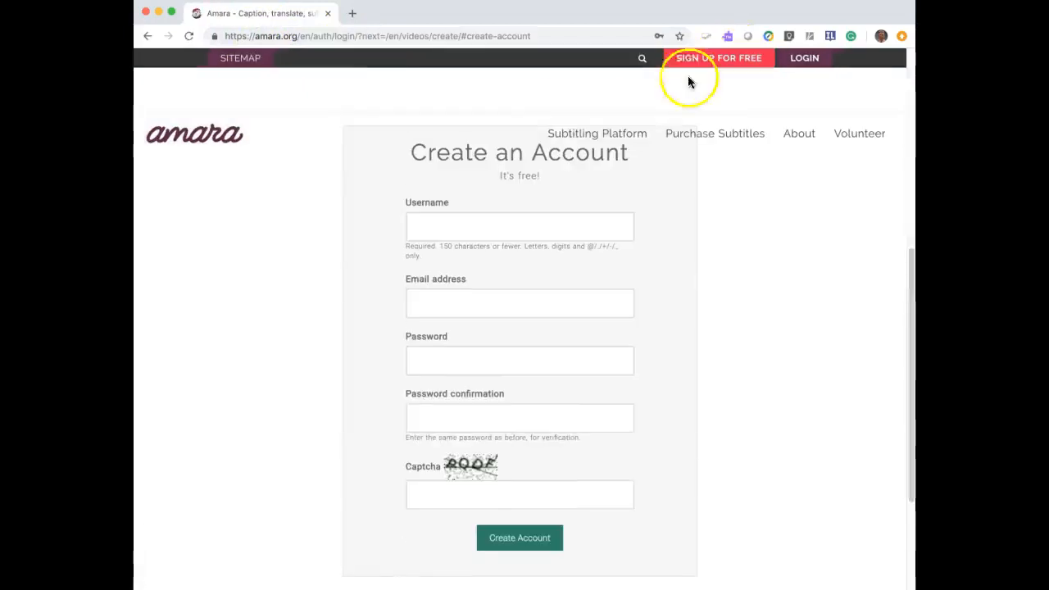
click(807, 62)
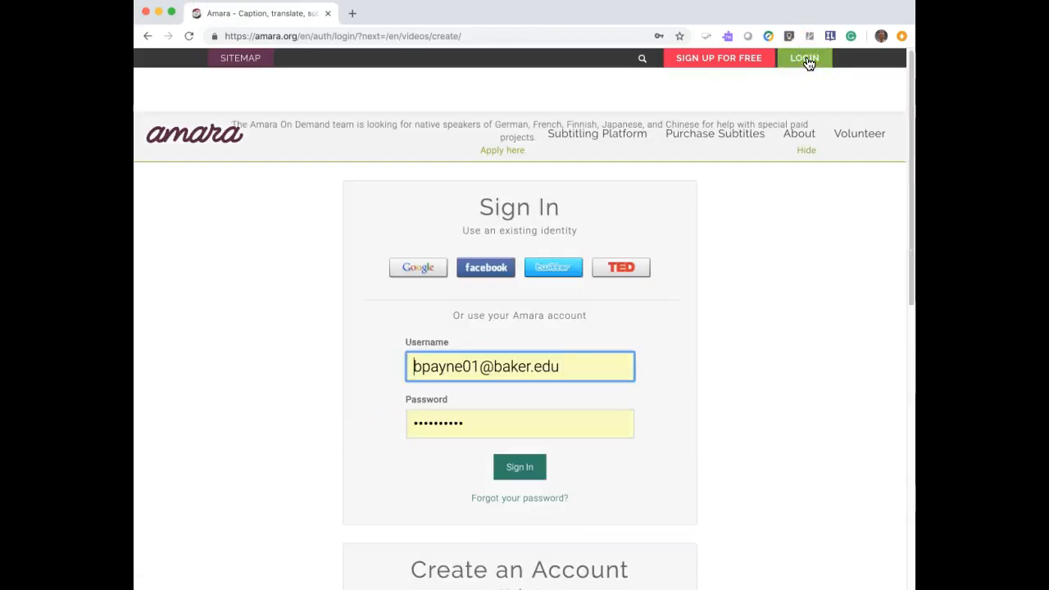
click(521, 467)
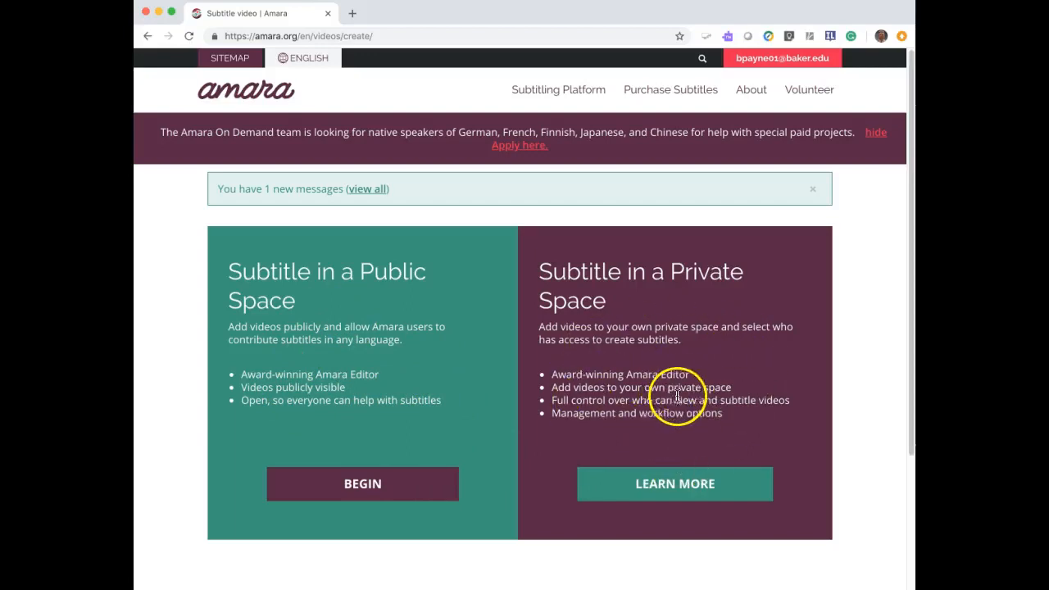
Compare the private-space pricing plans and choose to create subtitles under the free Public plan.
scroll(675, 397, down, 1)
scroll(675, 397, down, 3)
scroll(675, 398, up, 3)
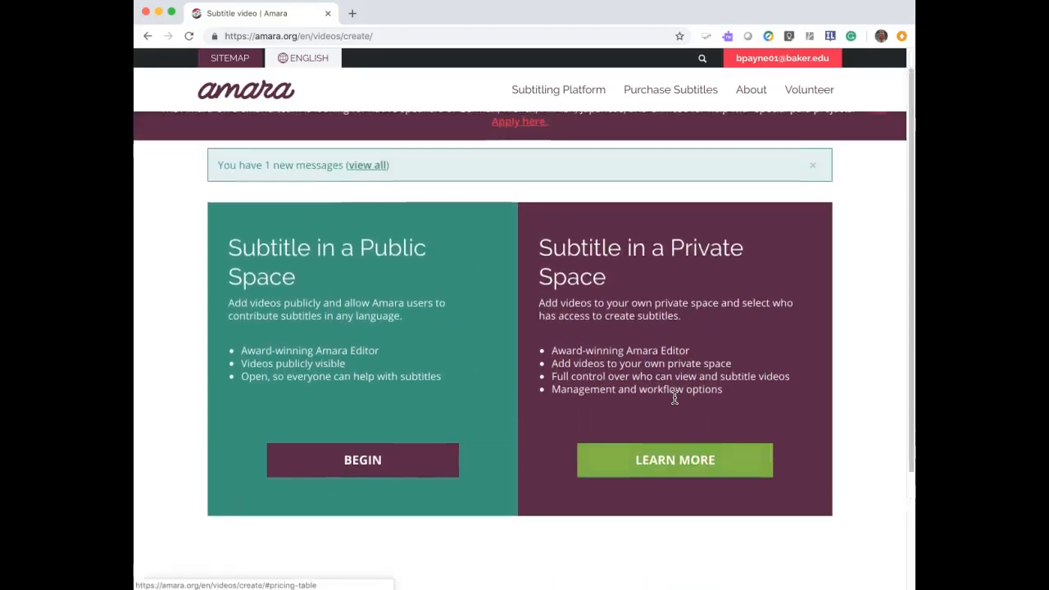
click(663, 463)
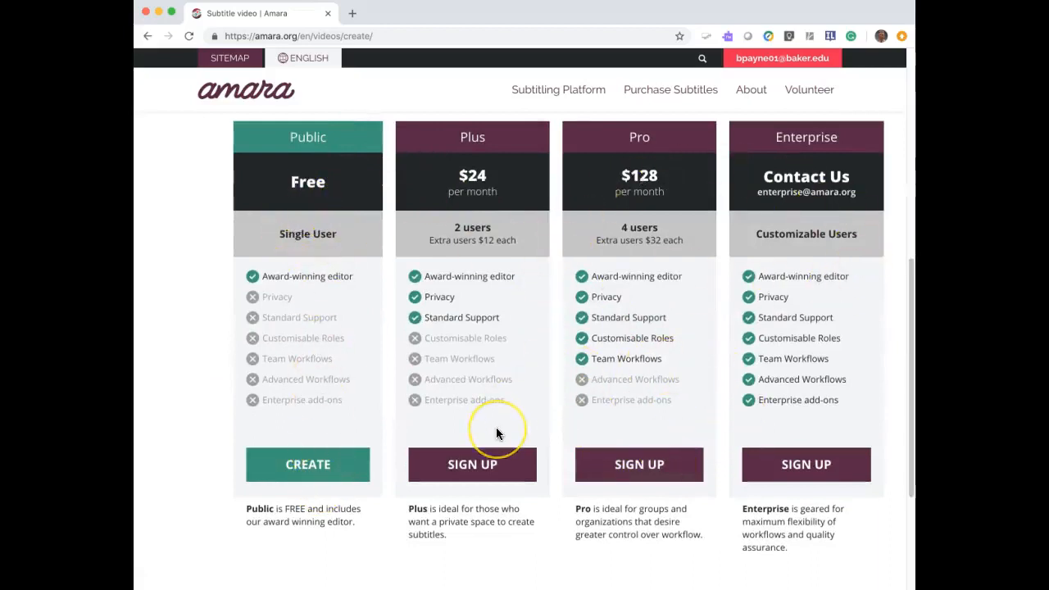
click(299, 473)
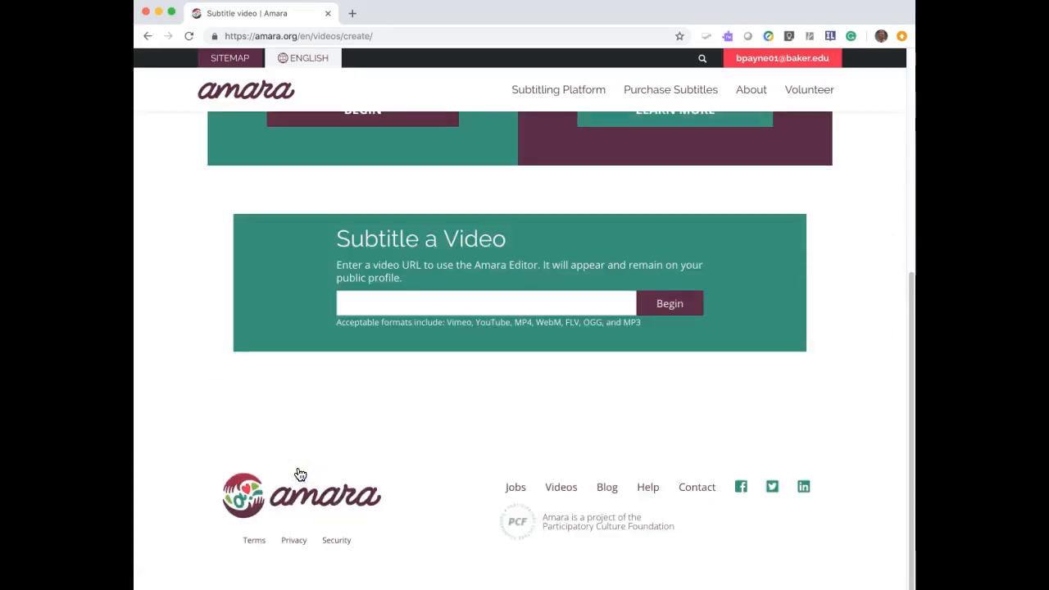
scroll(361, 449, up, 2)
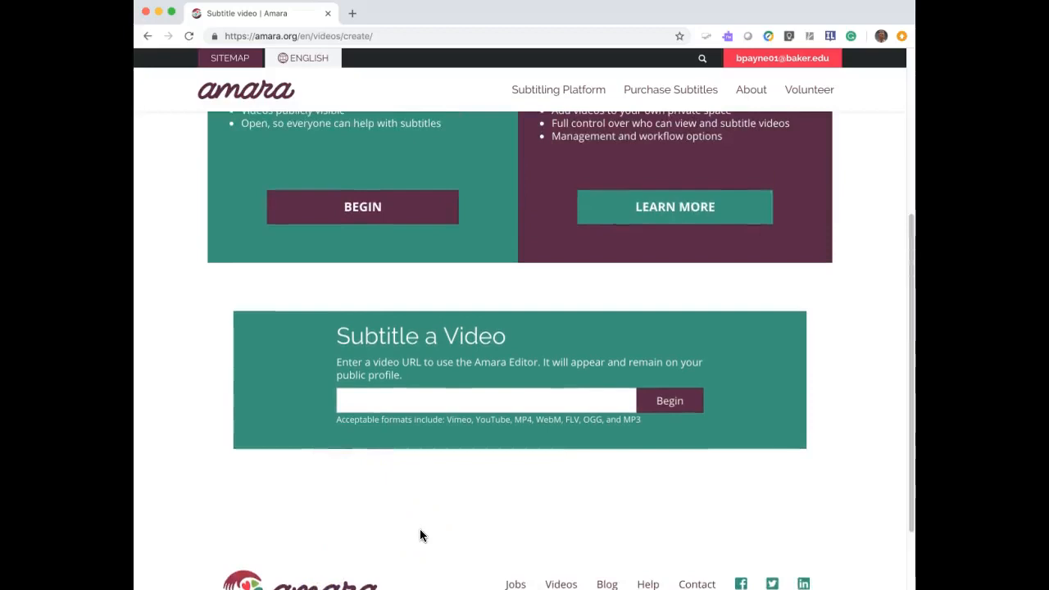
click(382, 536)
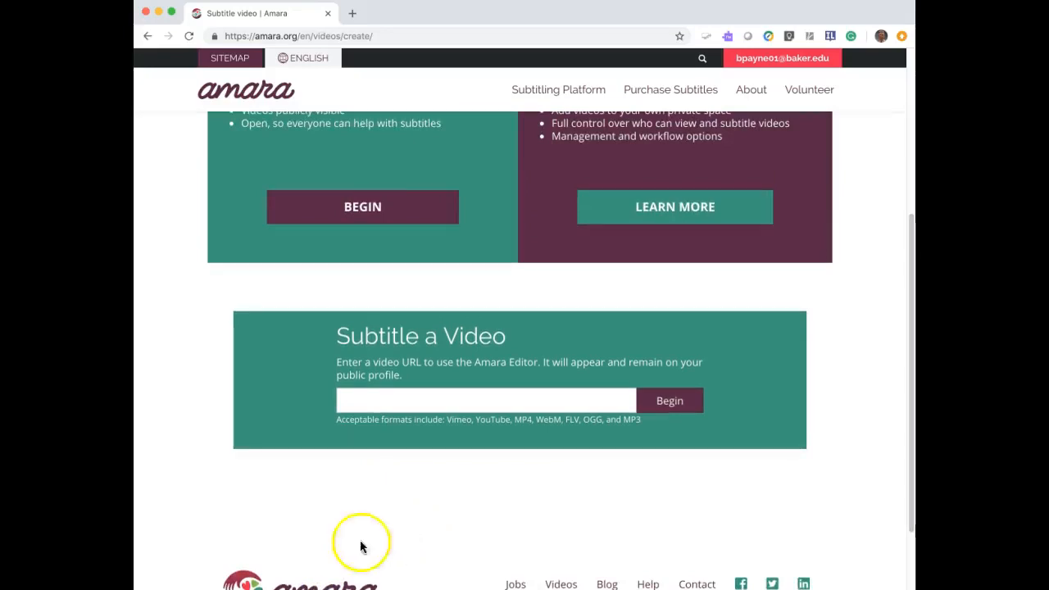
click(345, 405)
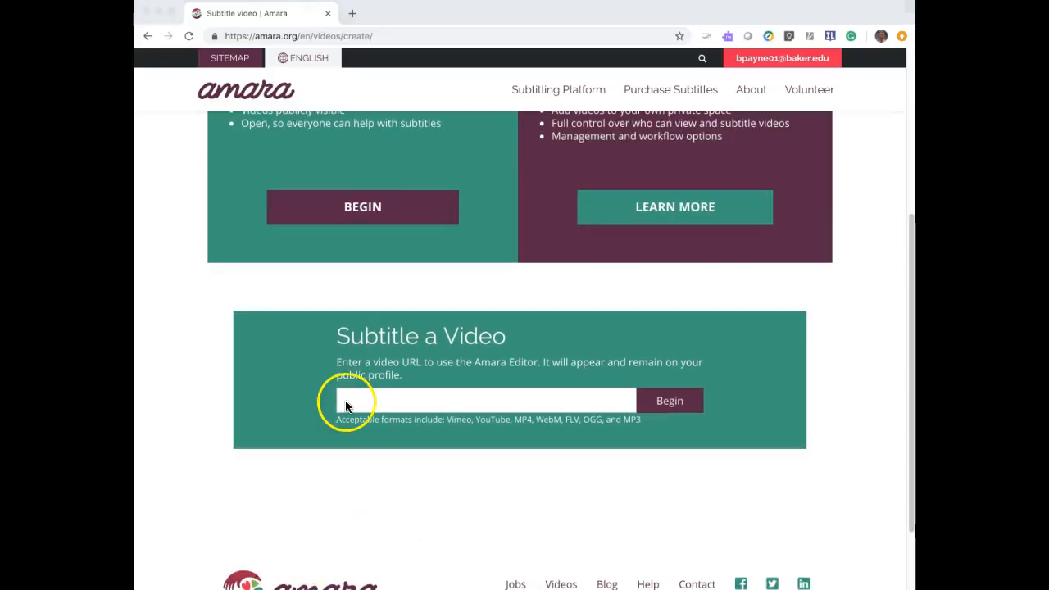
click(347, 400)
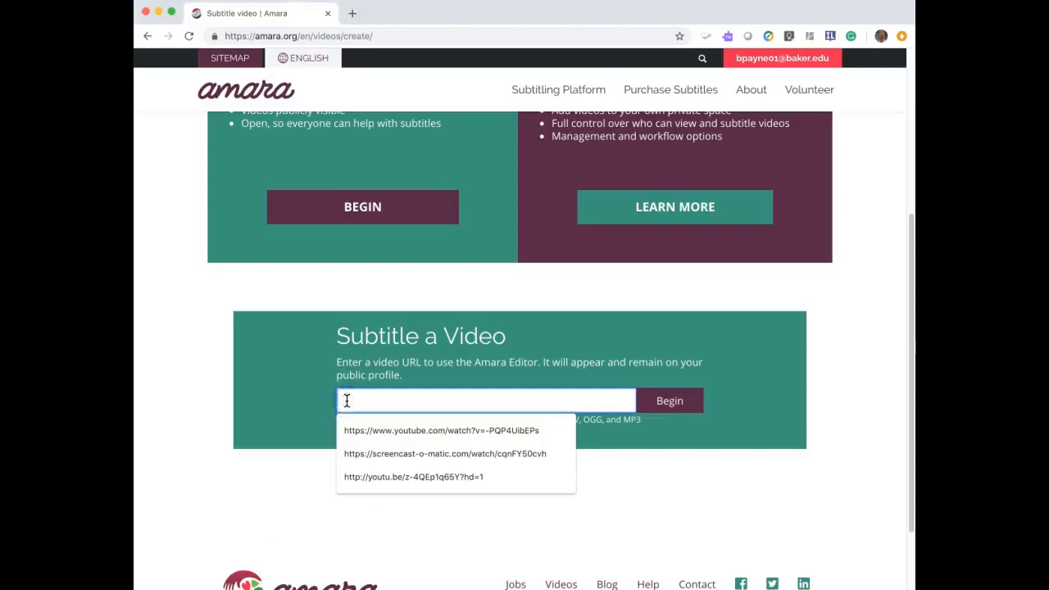
text(https://www.youtube.com/watch?v=z-4QEp1q65Y)
click(670, 402)
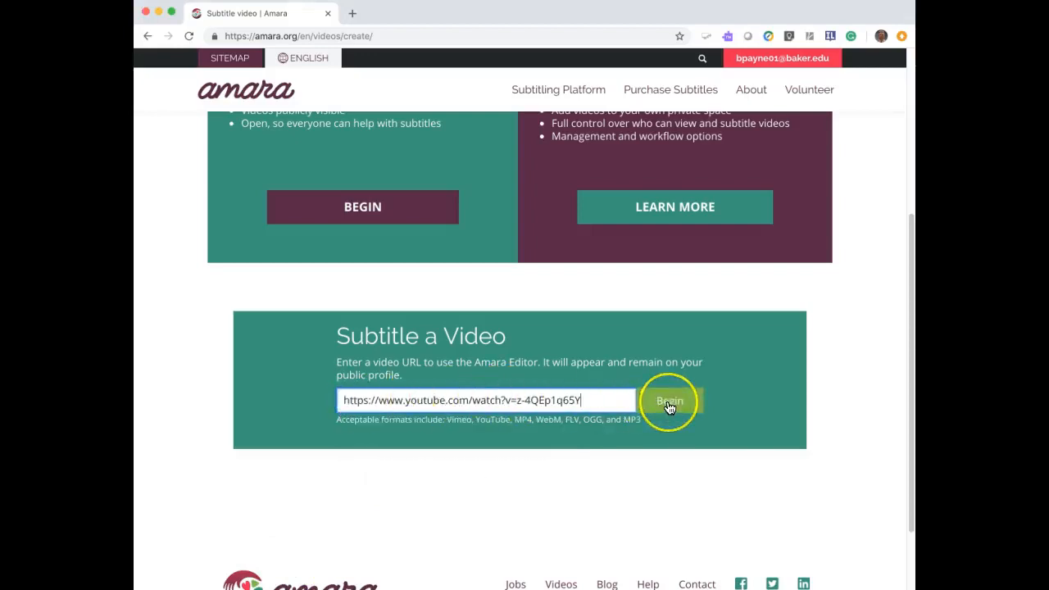
click(670, 403)
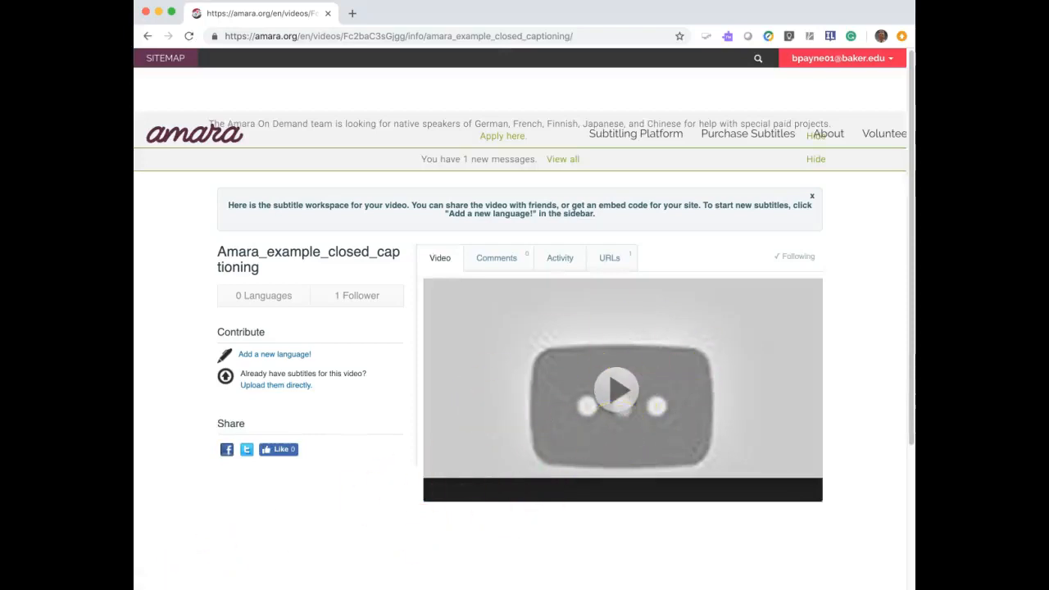
Add a new subtitle language with English as both the spoken and the subtitle language, and continue to the editor.
click(264, 355)
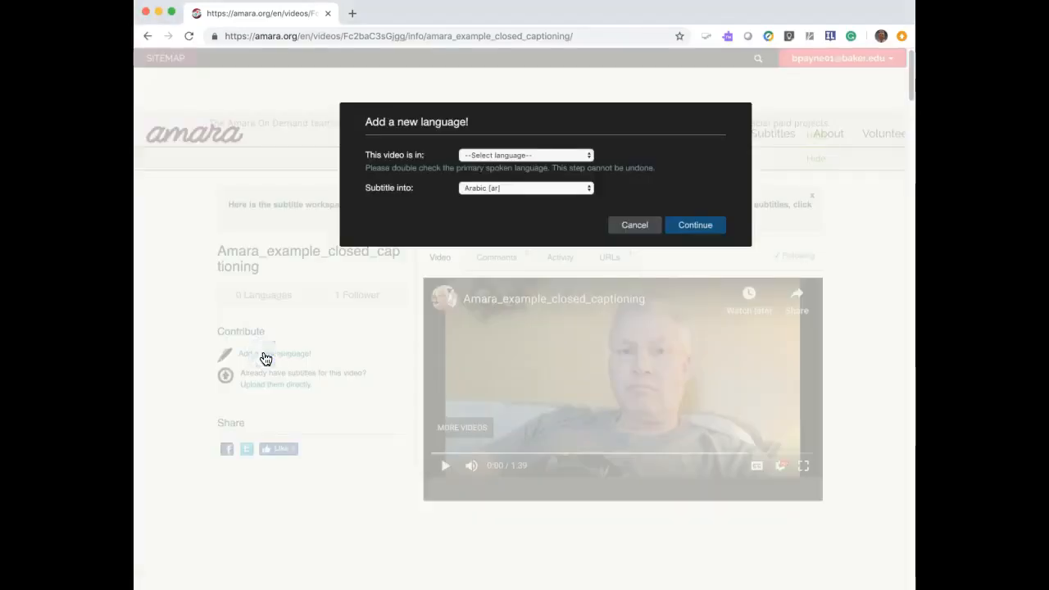
click(590, 156)
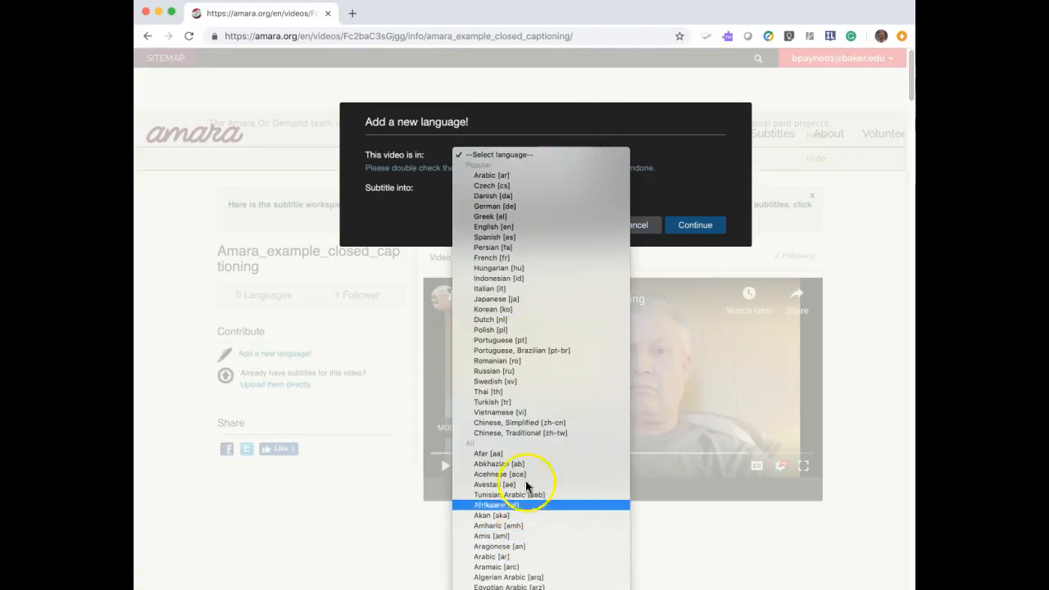
click(482, 227)
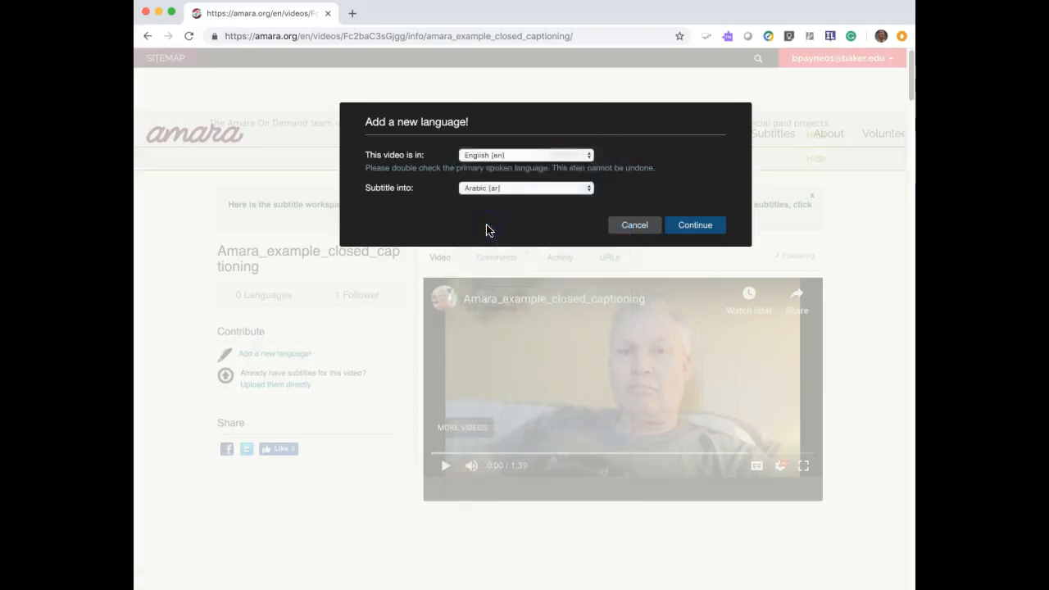
click(588, 188)
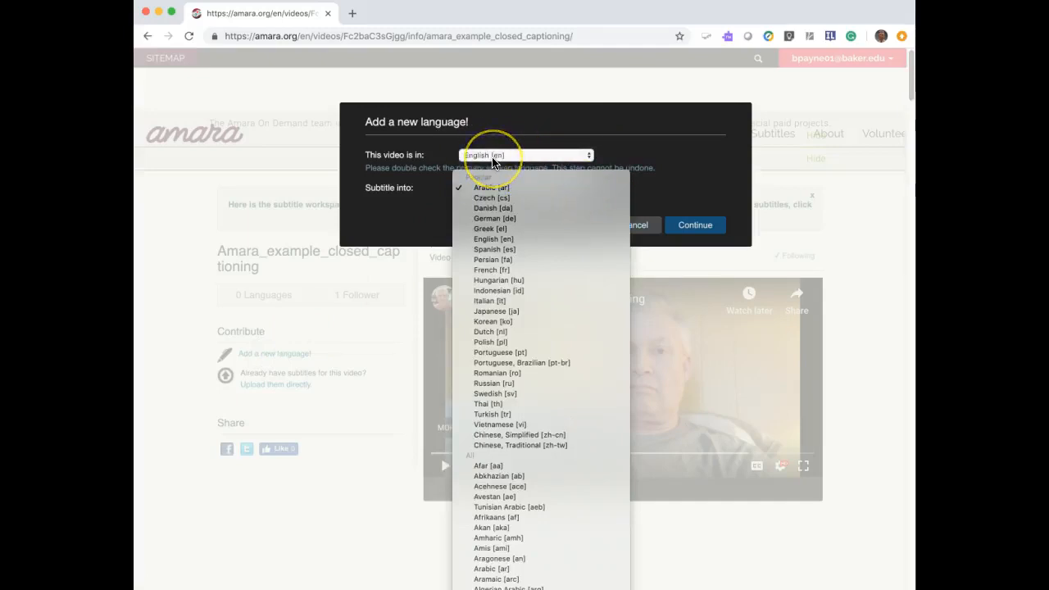
click(484, 240)
click(698, 231)
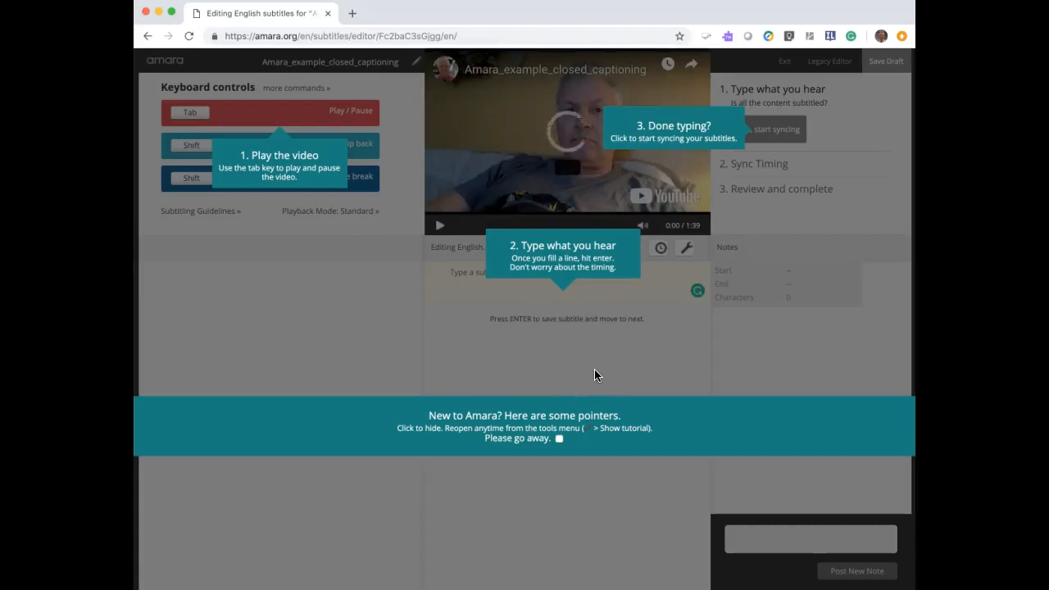
Dismiss the tutorial pointers, play the start of the video and pause it at 0:04.
click(303, 200)
key(Tab)
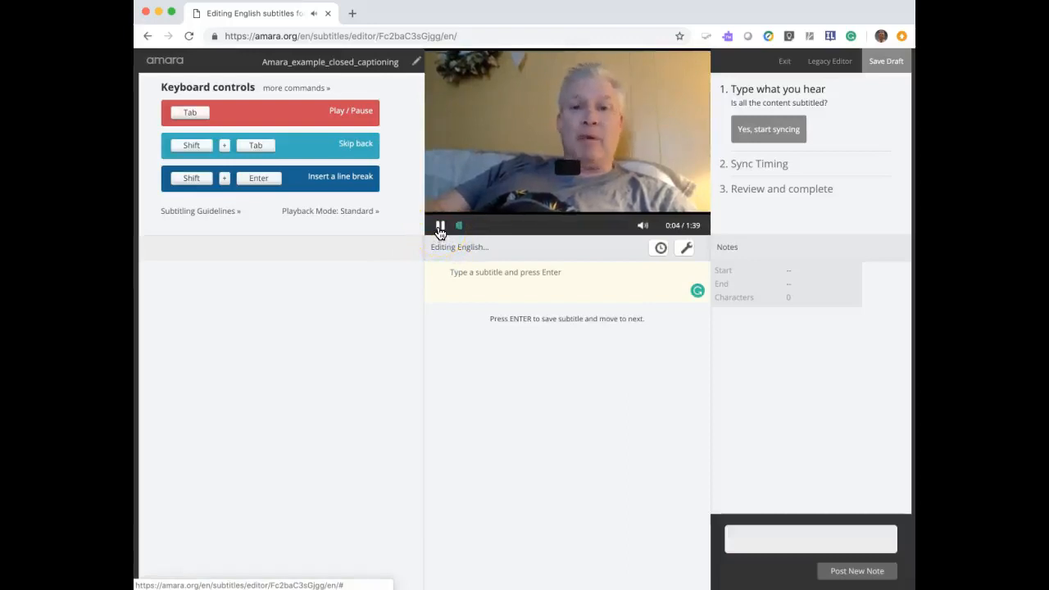
click(440, 231)
Add the first subtitle "Hi! Welcome to a lesson on time value of money." and save the line.
click(438, 276)
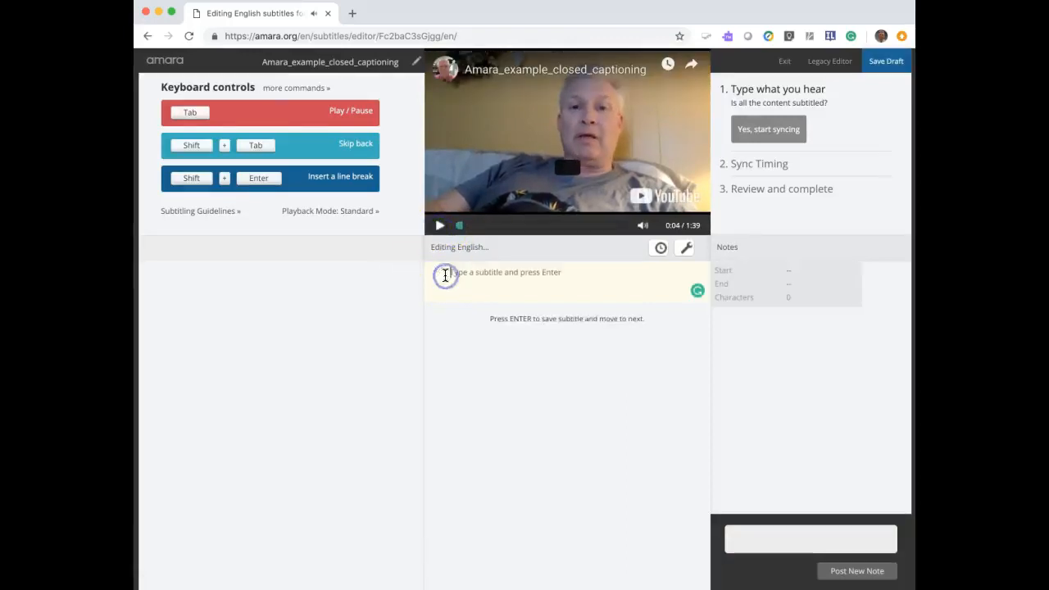
text(Hi!)
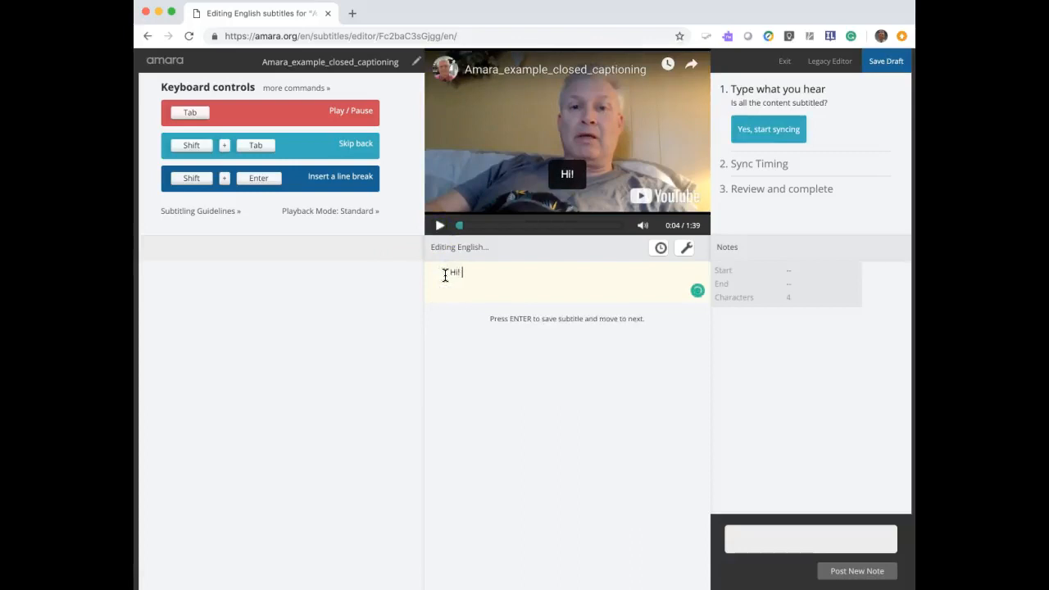
text( Welcome )
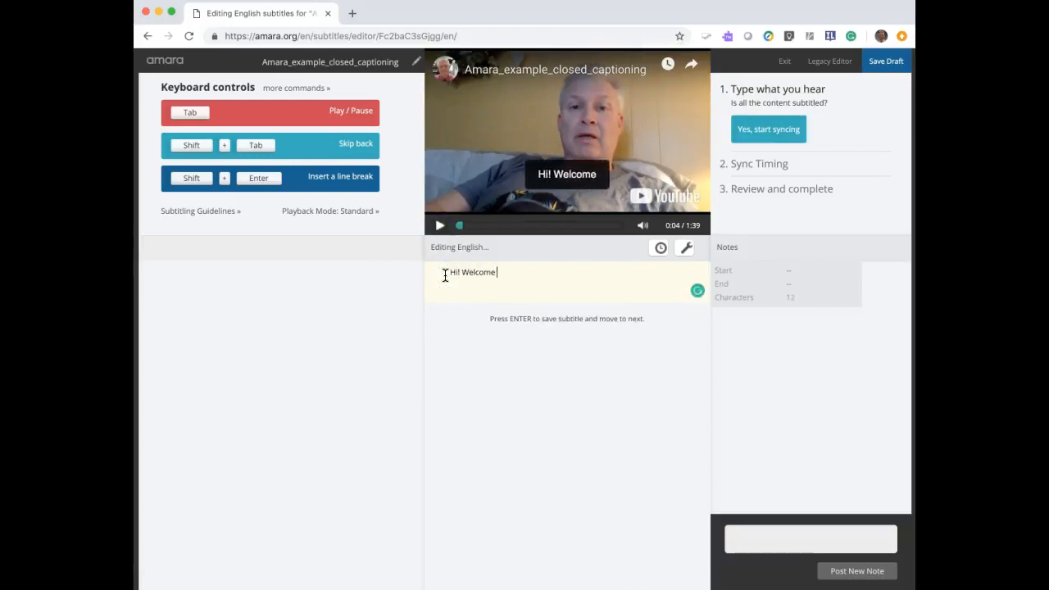
text(to a lesso)
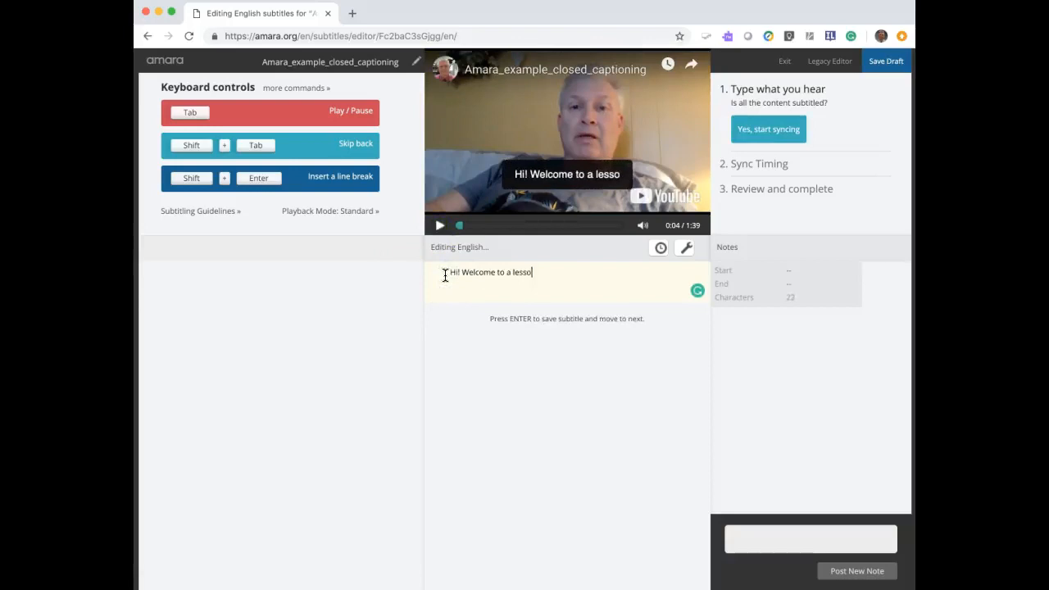
text(n on time va)
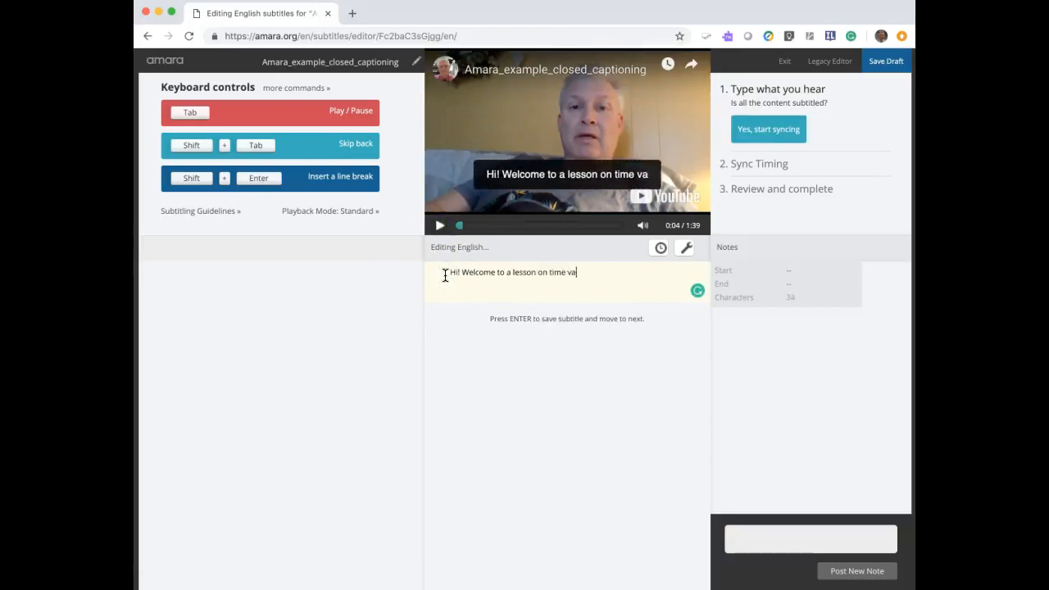
text(lue of money.)
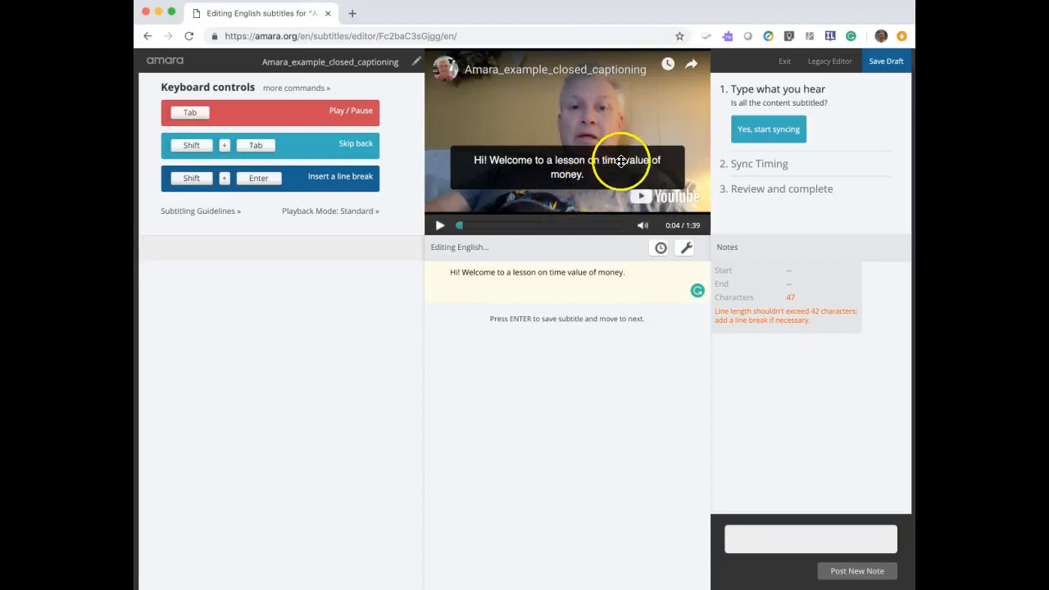
click(577, 272)
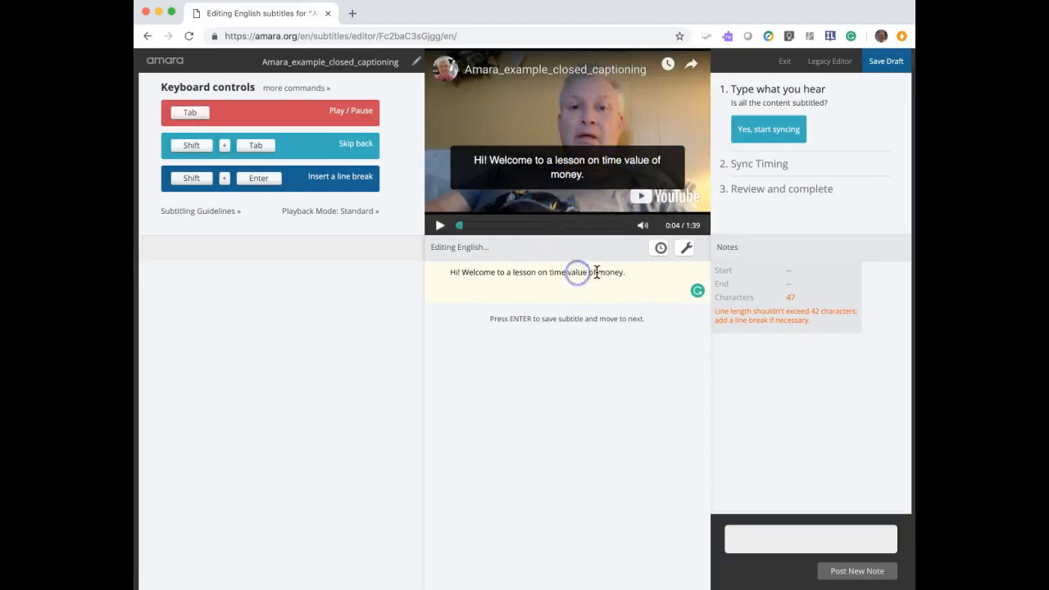
click(567, 272)
click(549, 272)
key(Return)
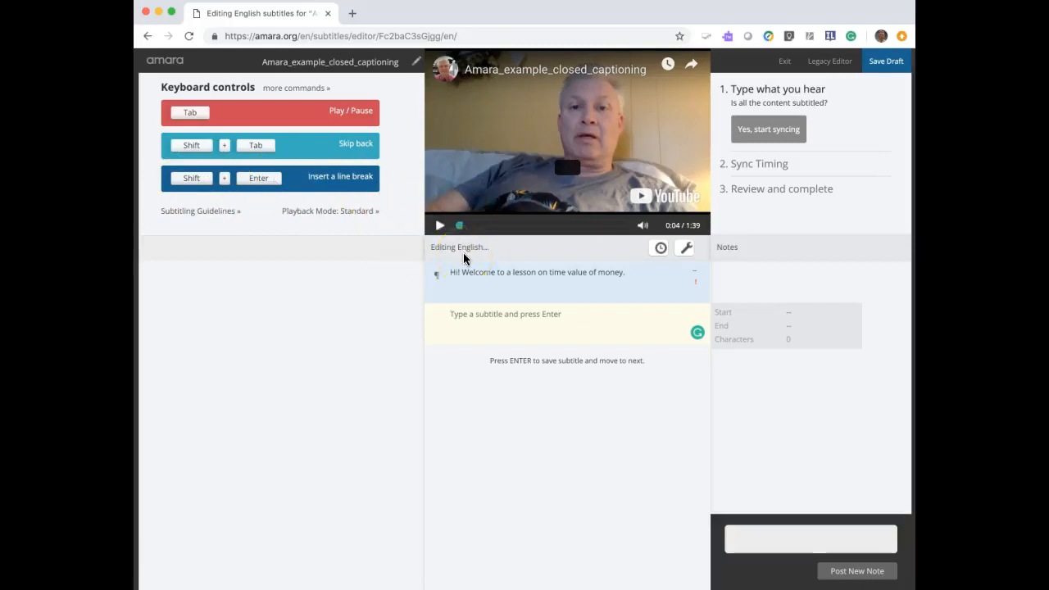
Read the subtitling guidelines, close them, and skip the video back to its beginning.
click(238, 211)
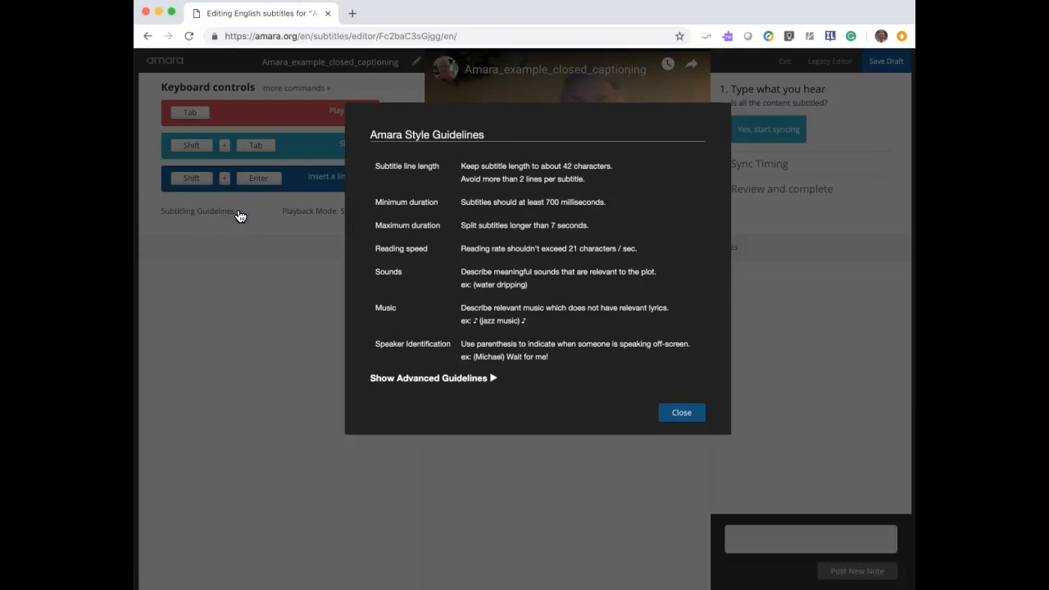
click(684, 415)
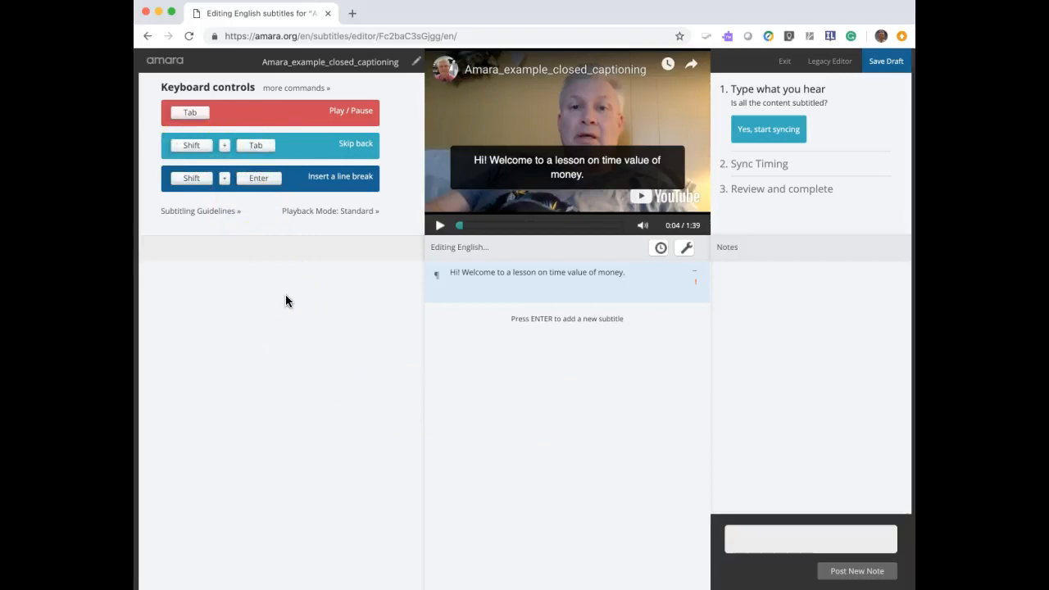
key(shift+Tab)
key(shift+Tab)
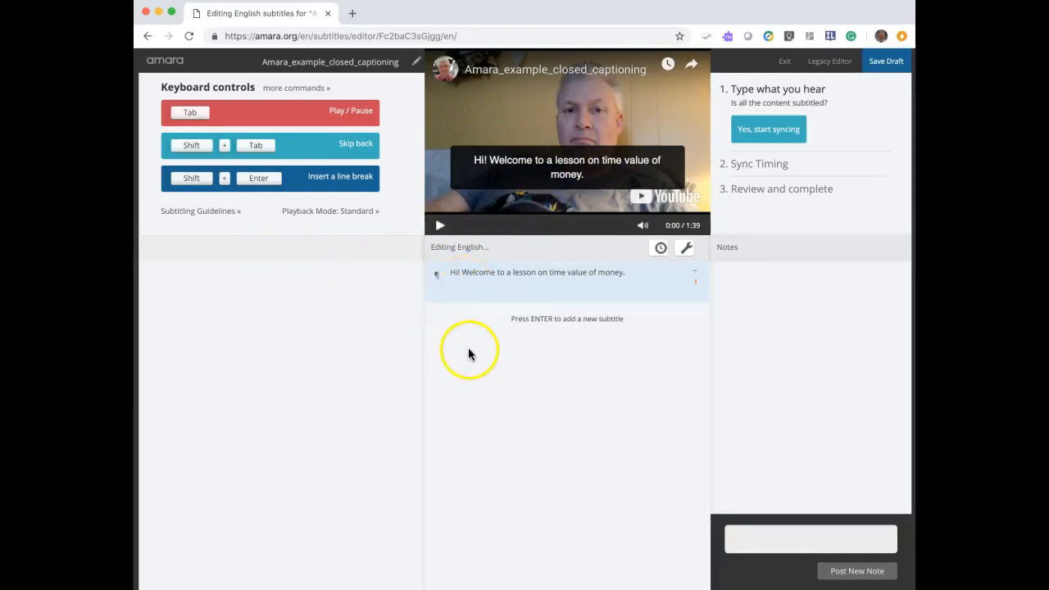
Play the video up to 0:08, pause it, and add the subtitle "One of the key concepts in the area of Finance".
key(Tab)
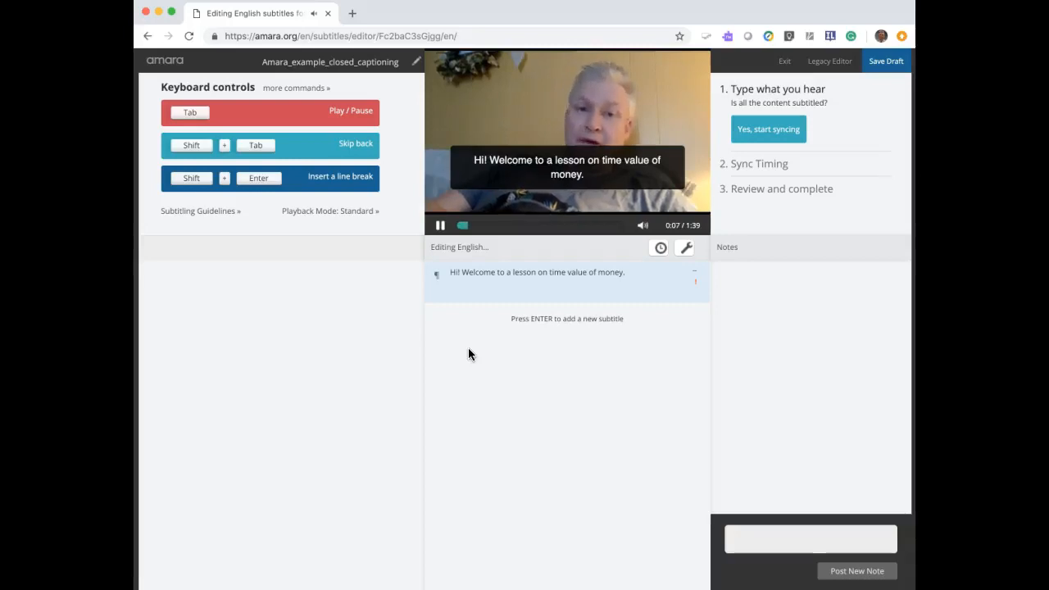
key(Tab)
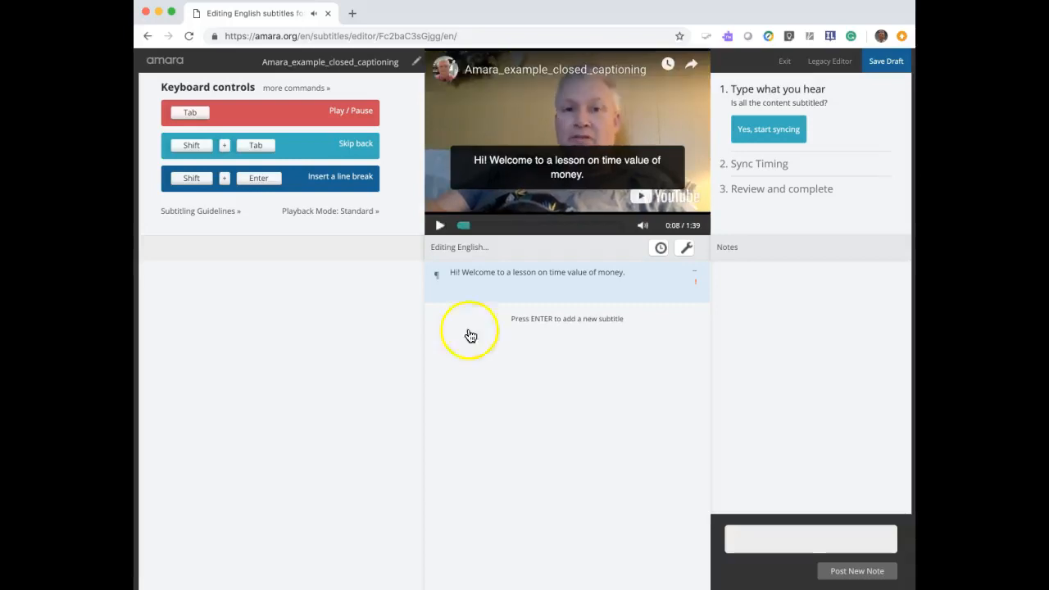
click(525, 319)
text(one of the key co)
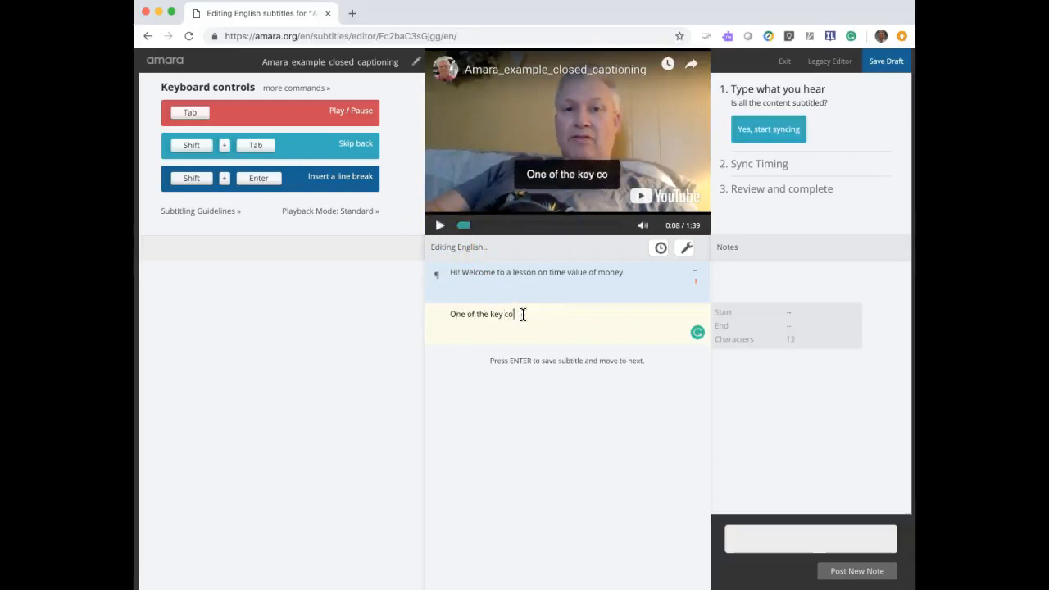
text(ncepts in the area of F)
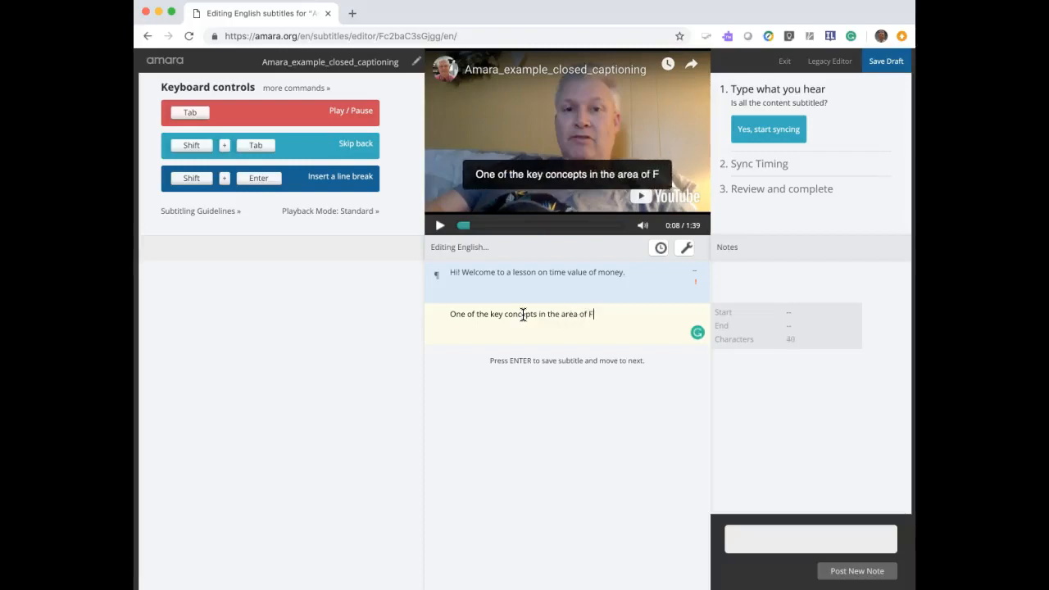
text(inance)
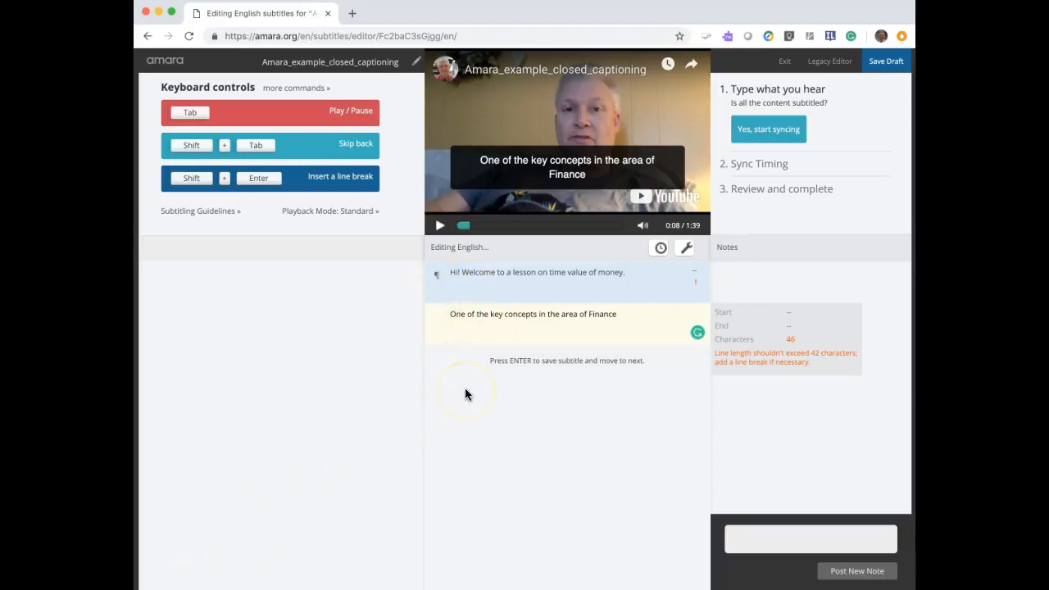
Save the Finance line, play the video on to 0:13, and add and save the subtitle "TIme value of money".
key(Tab)
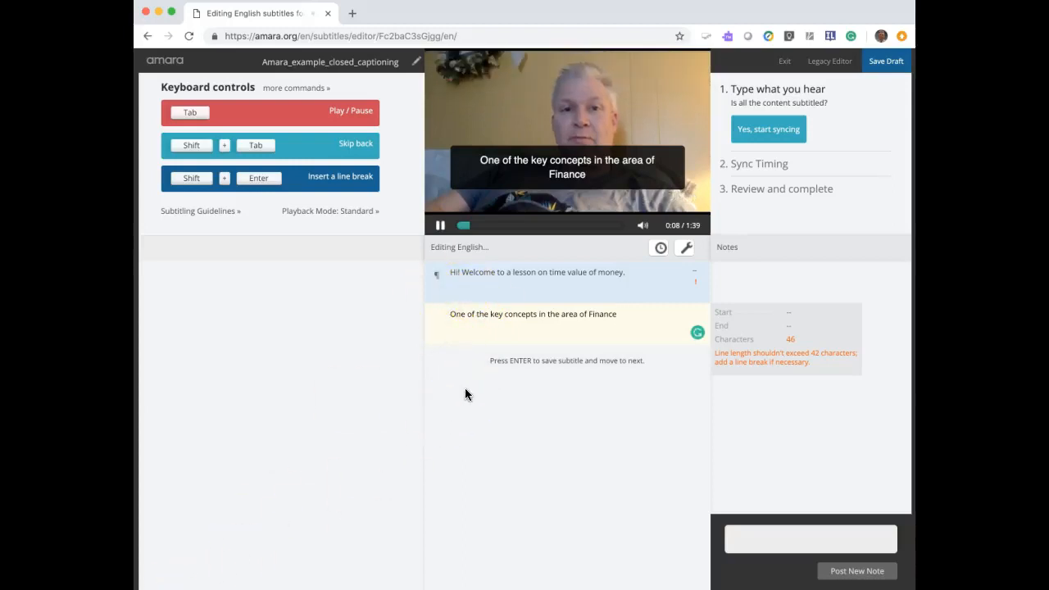
click(512, 360)
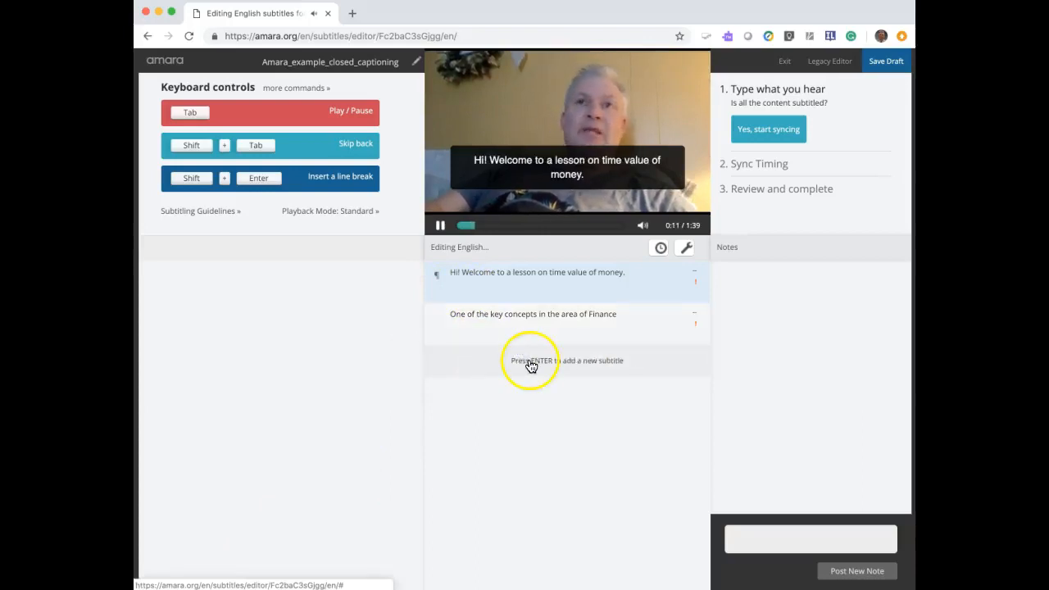
key(Tab)
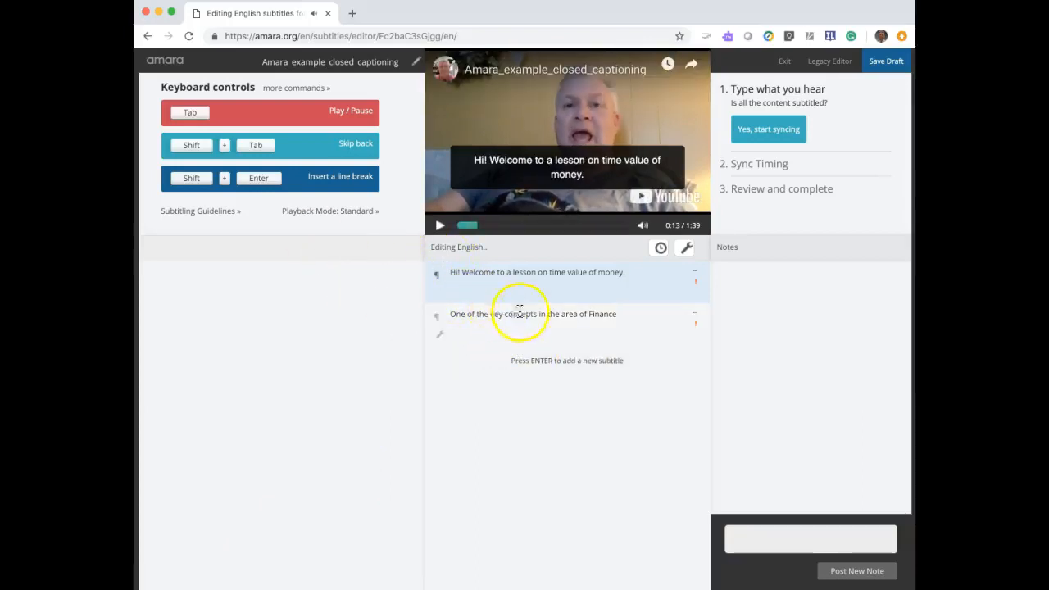
click(537, 360)
text(TIme vale)
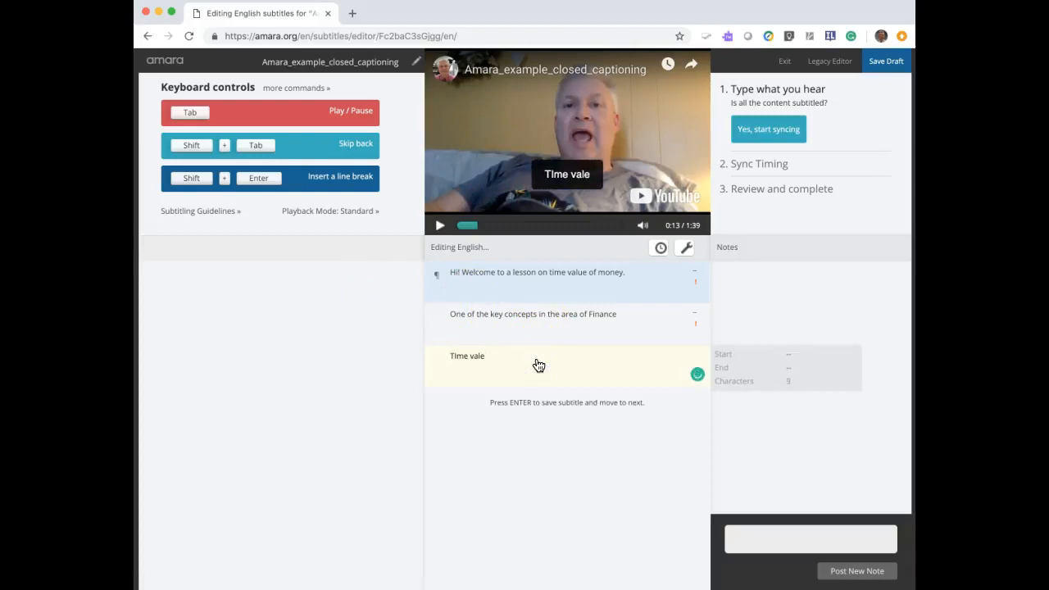
key(BackSpace)
text(ue of money)
click(533, 401)
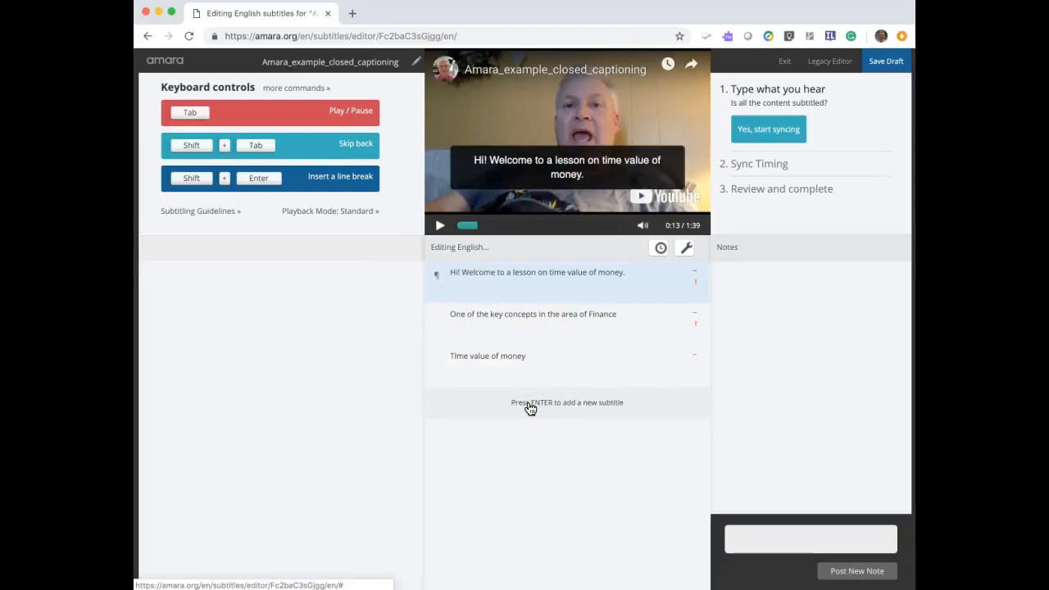
Add a new subtitle reading "simply means that money", with a lowercase first letter.
click(529, 402)
text(Sim)
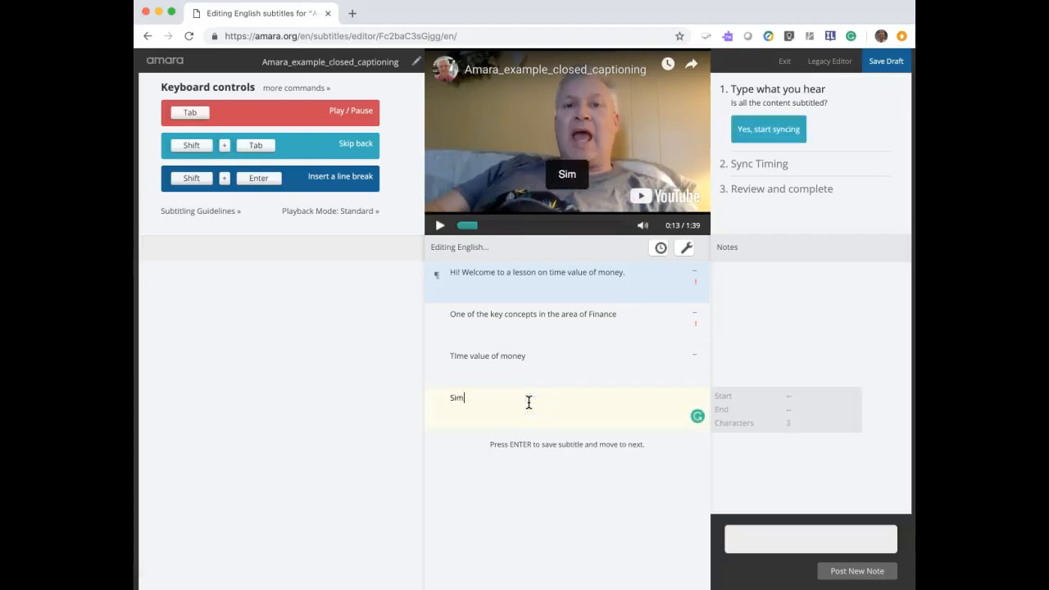
text(ply means that moneyt)
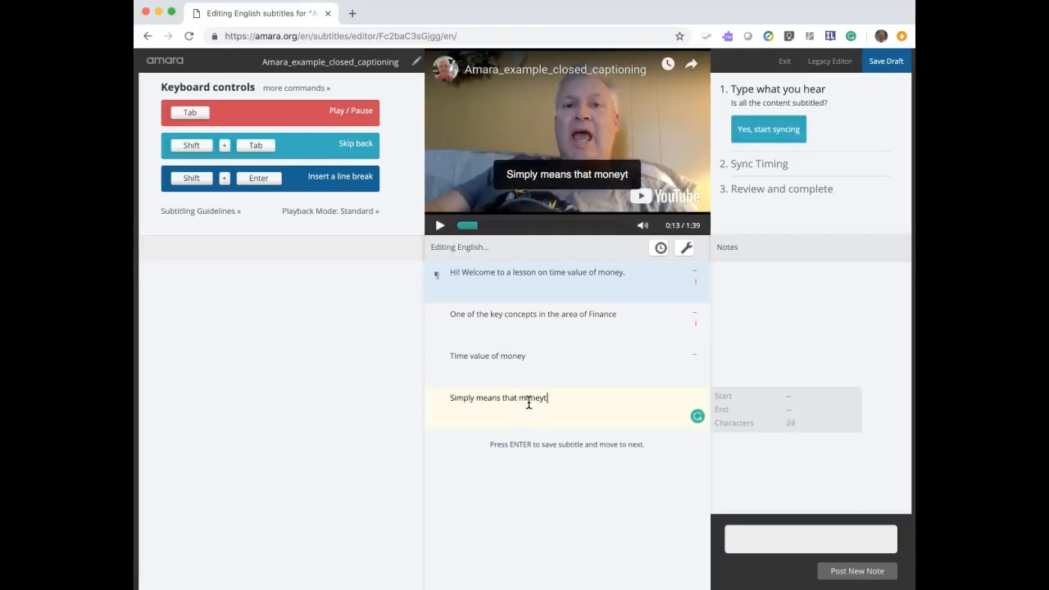
key(BackSpace)
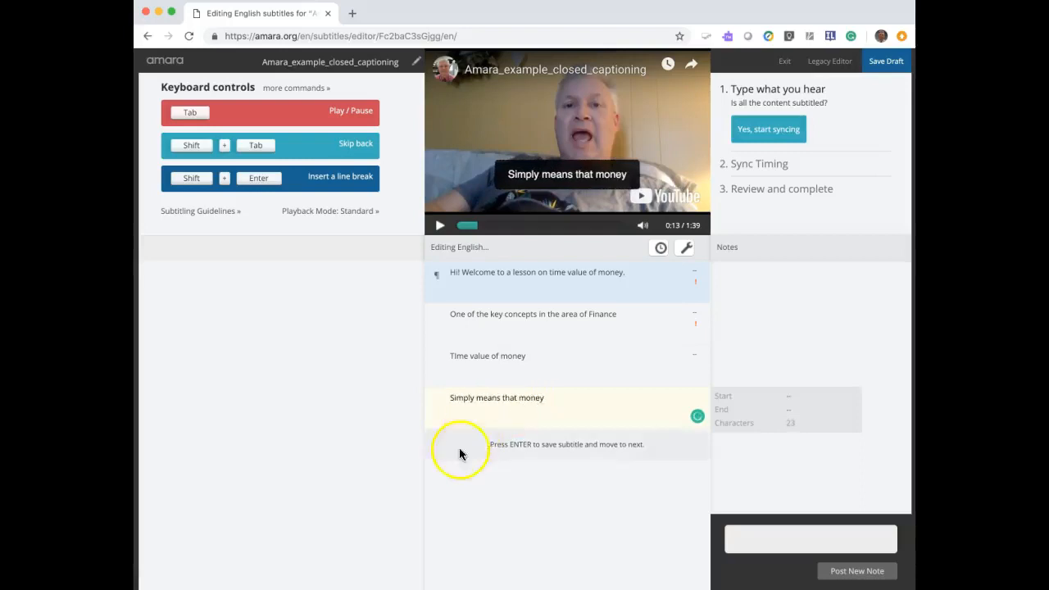
click(453, 398)
key(BackSpace)
text(s)
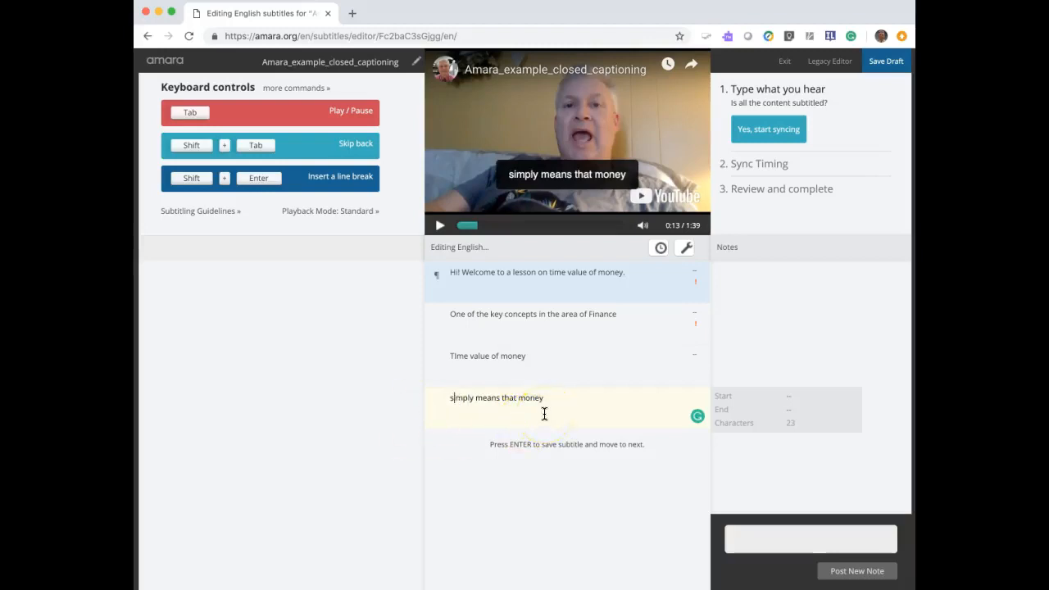
Skip back and replay the video up to 0:14, save the line, and add the subtitle "has a different value".
key(shift+Tab)
key(shift+Tab)
key(shift+Tab)
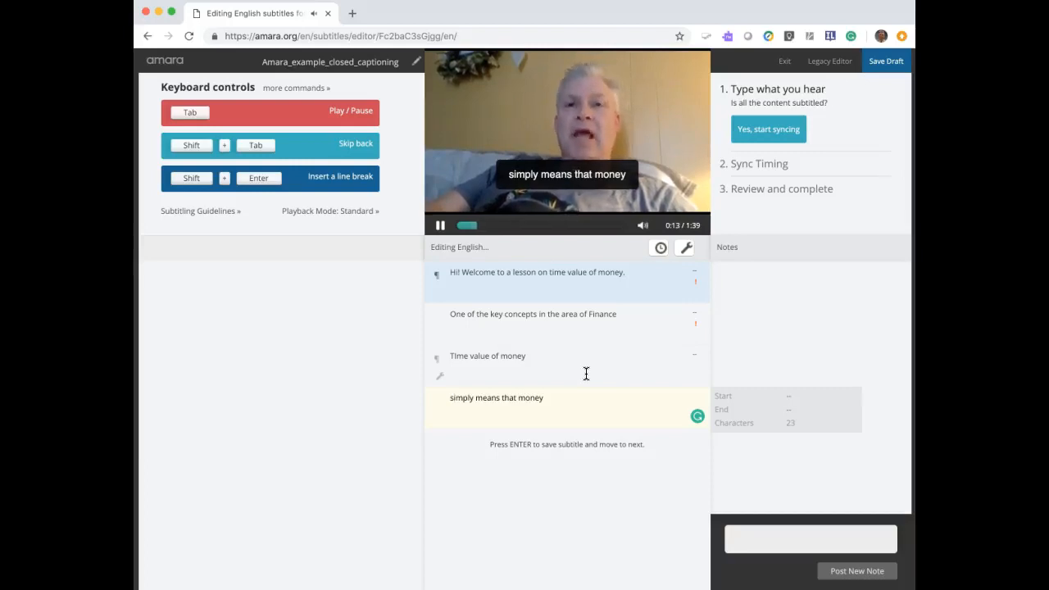
click(498, 398)
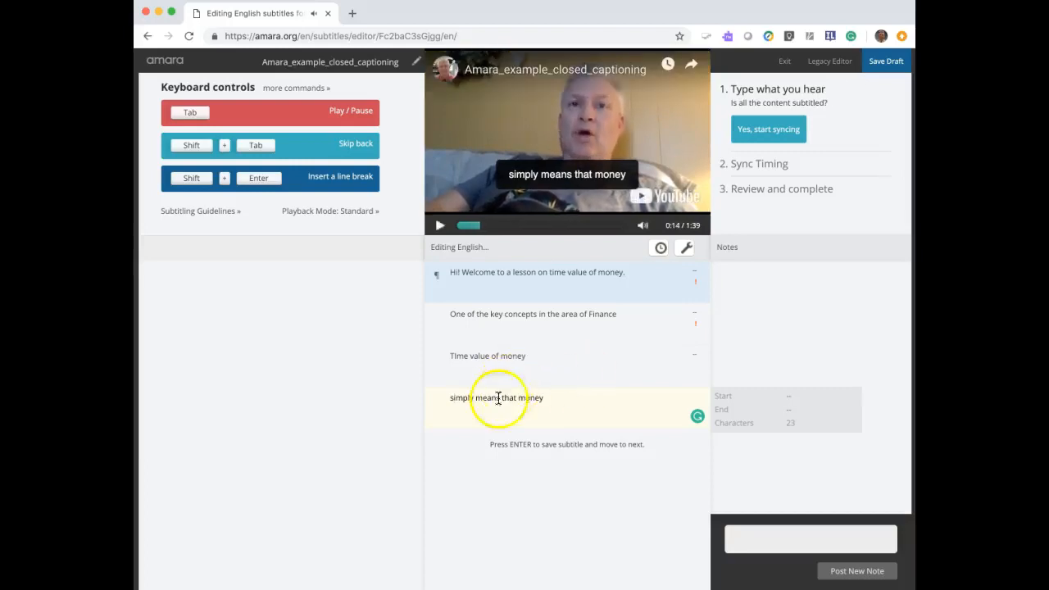
click(496, 444)
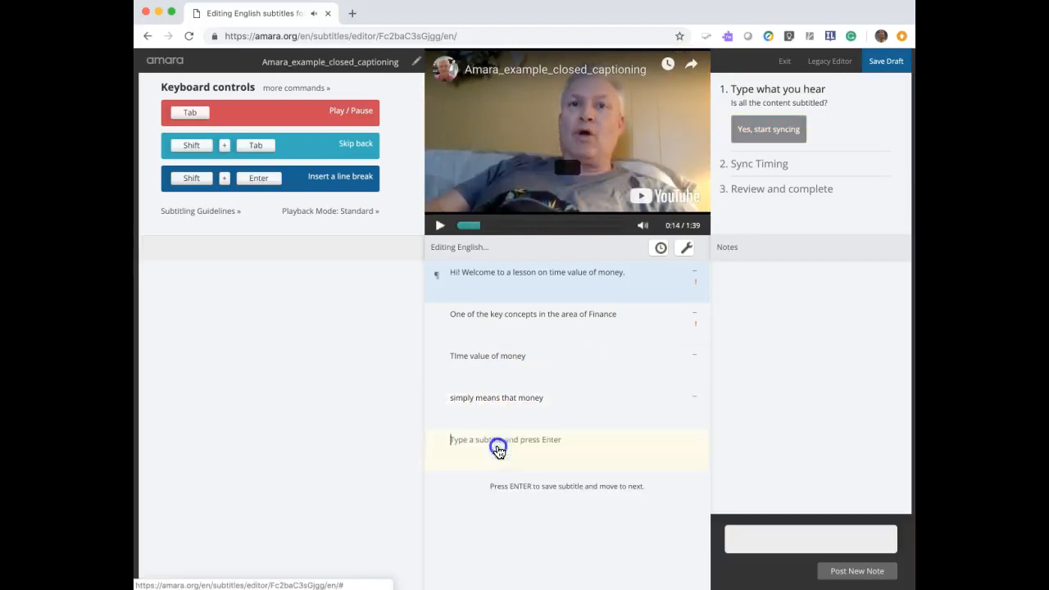
text(has)
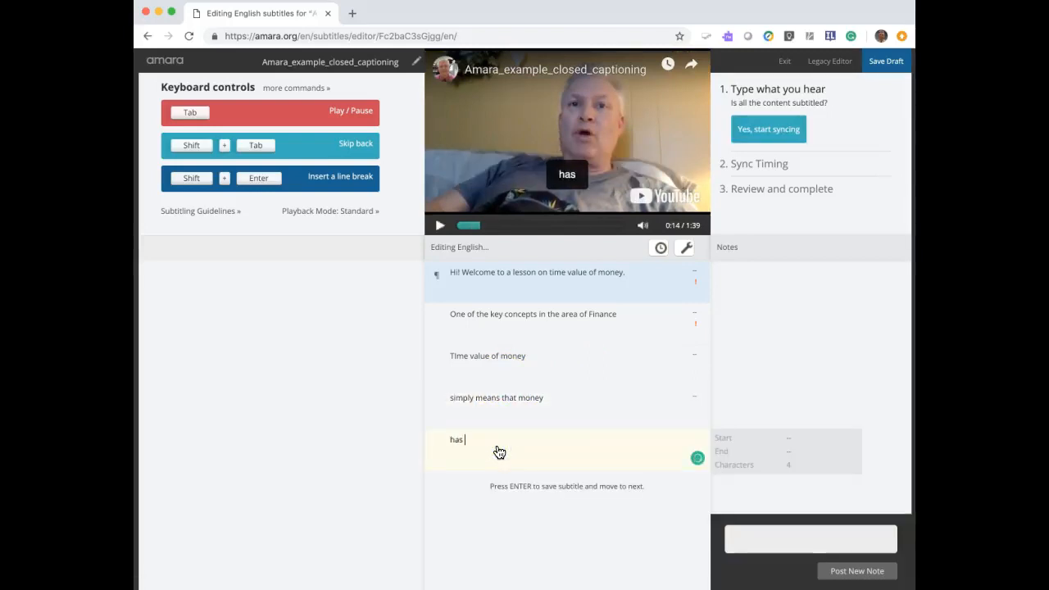
text( a differen)
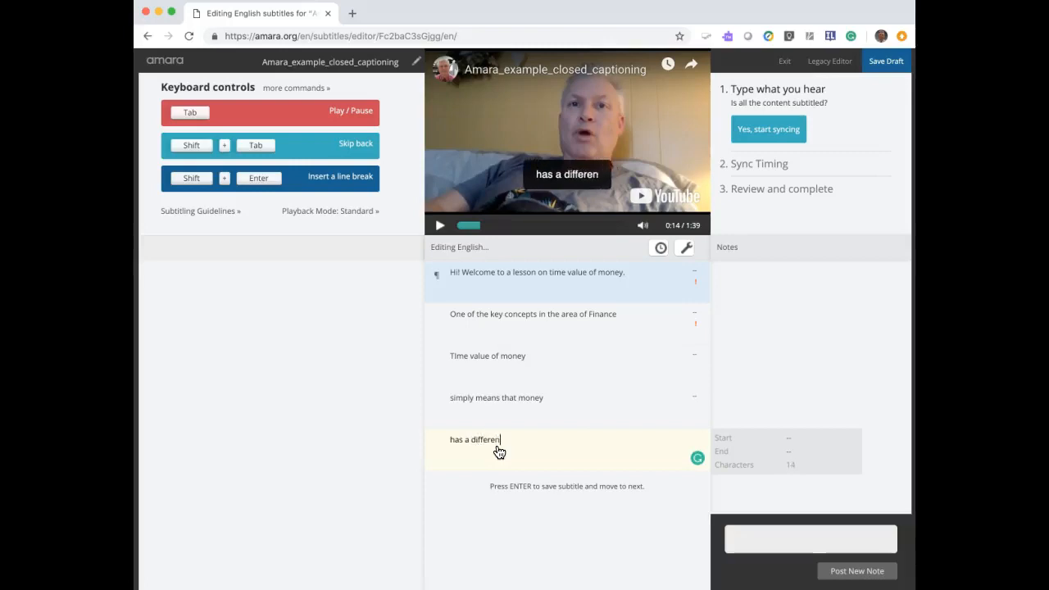
text(t value)
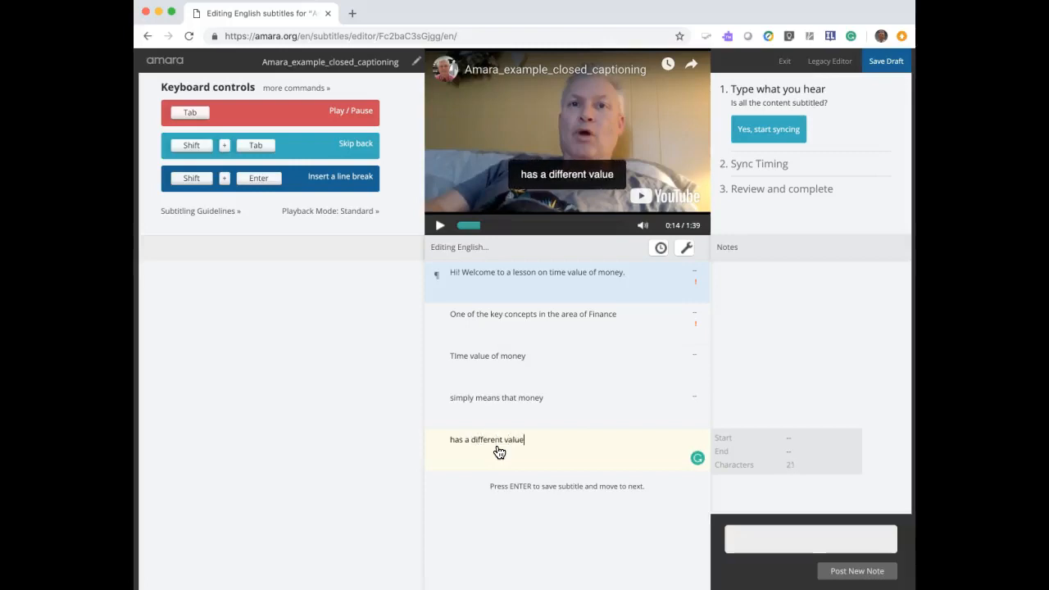
Play the video on to 0:18, save the current line, and add the subtitle "whether you have access to it today,".
key(Tab)
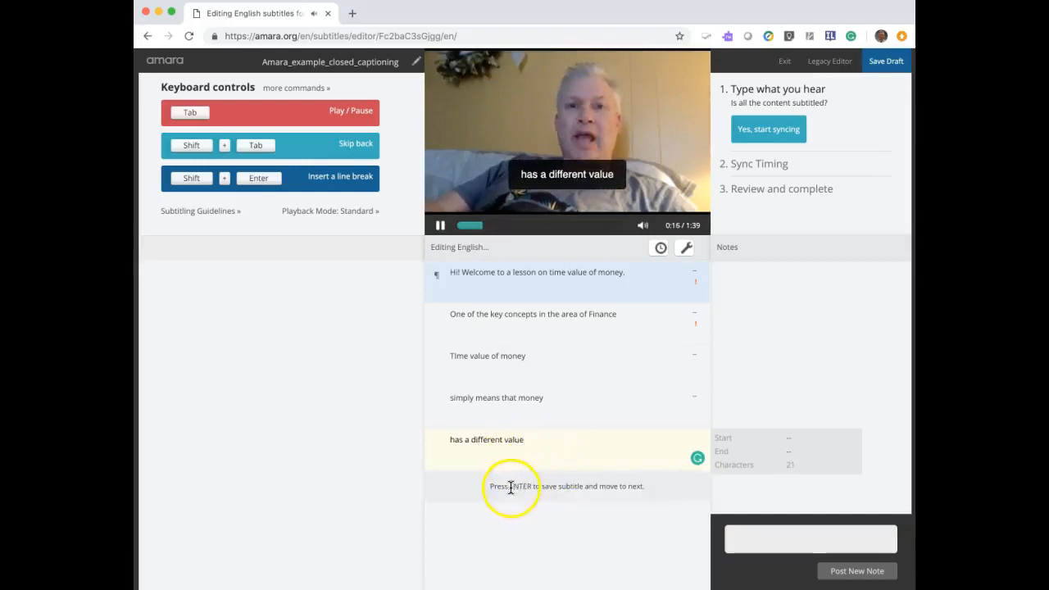
click(511, 487)
key(Tab)
click(515, 489)
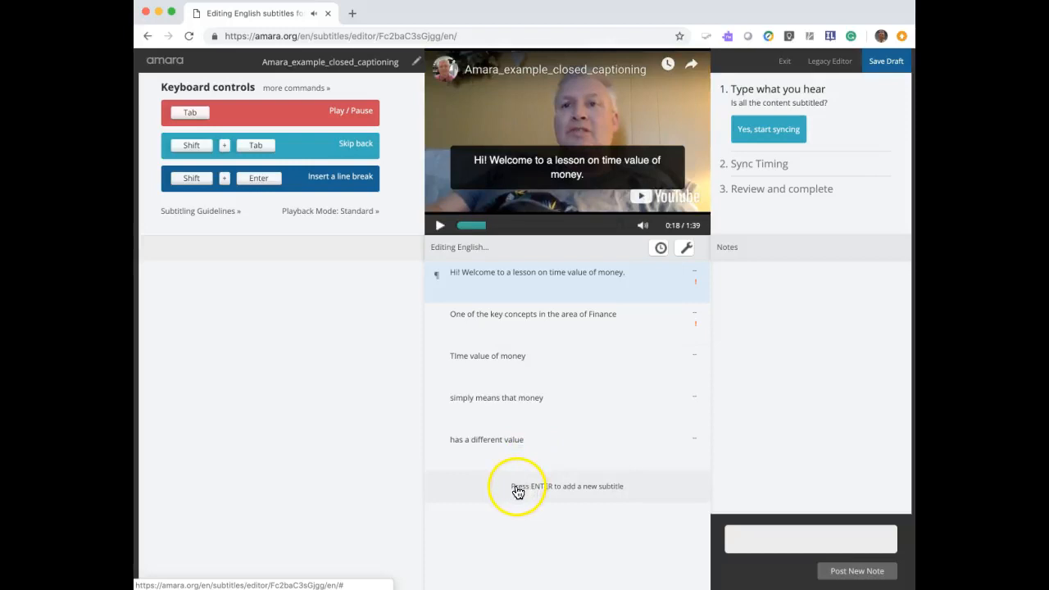
text(whether you have access to it today,)
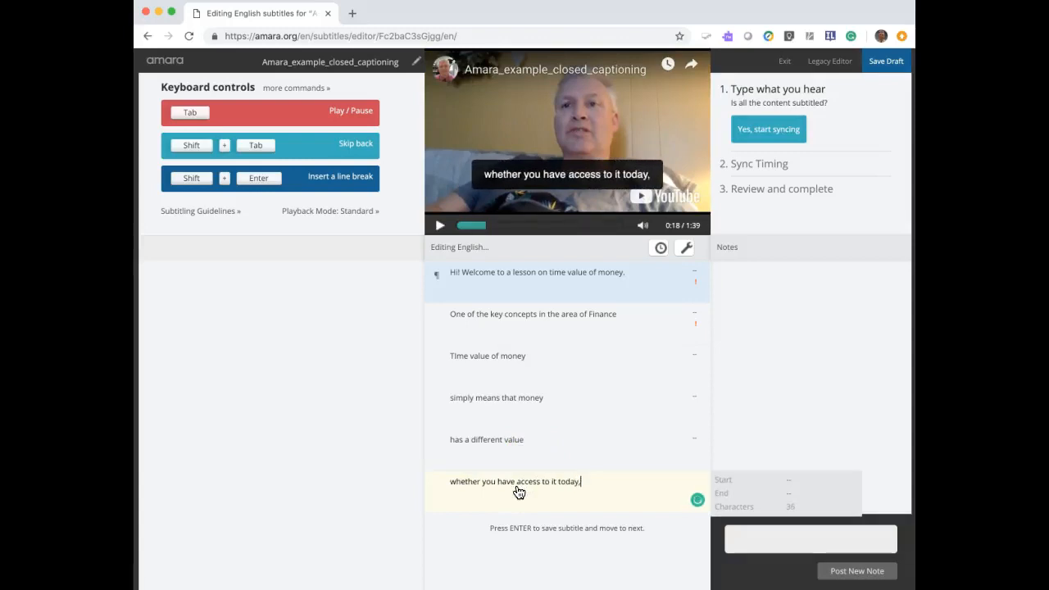
Save the line, play on to 0:20, and add the subtitle "or have access to it at some point in the future".
click(503, 529)
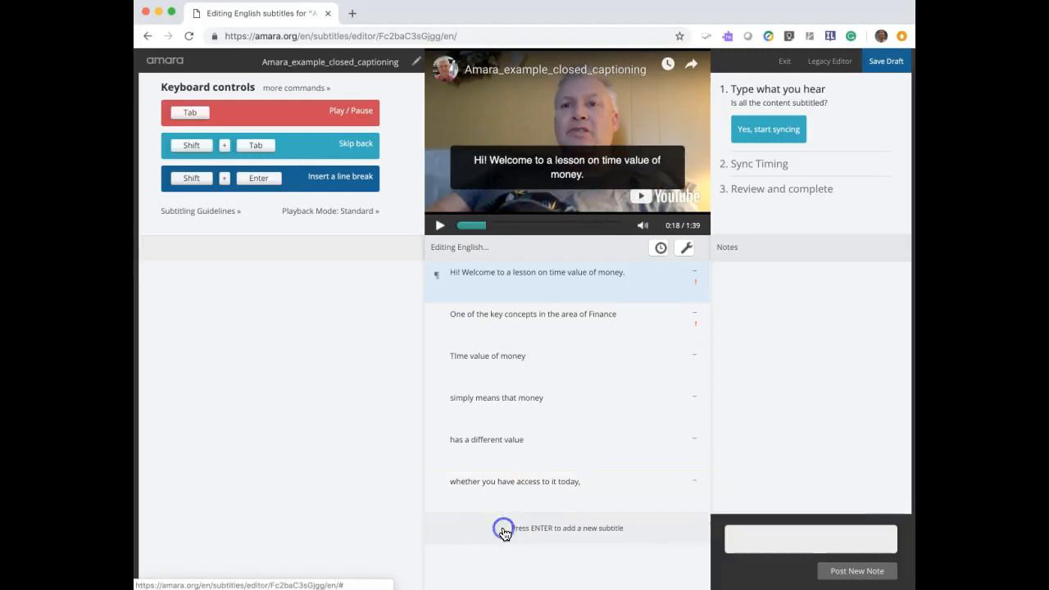
text(or)
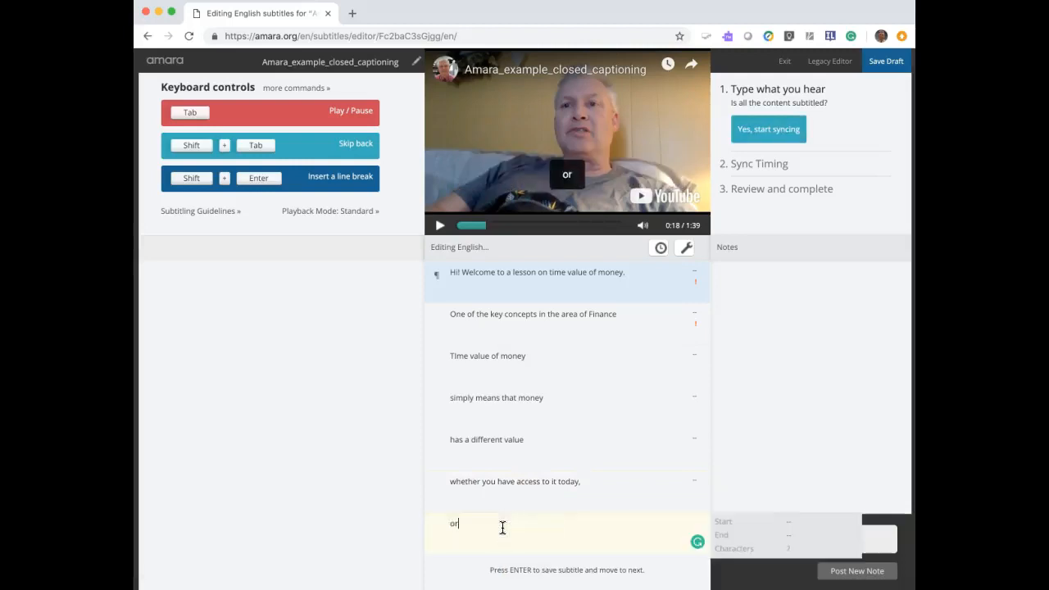
text( have access to it)
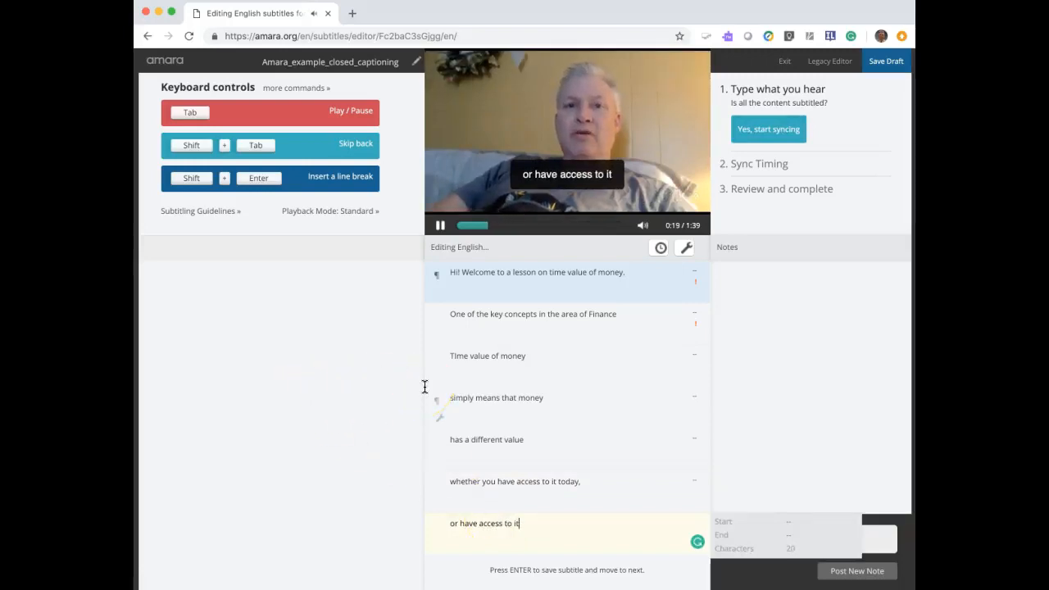
text( a)
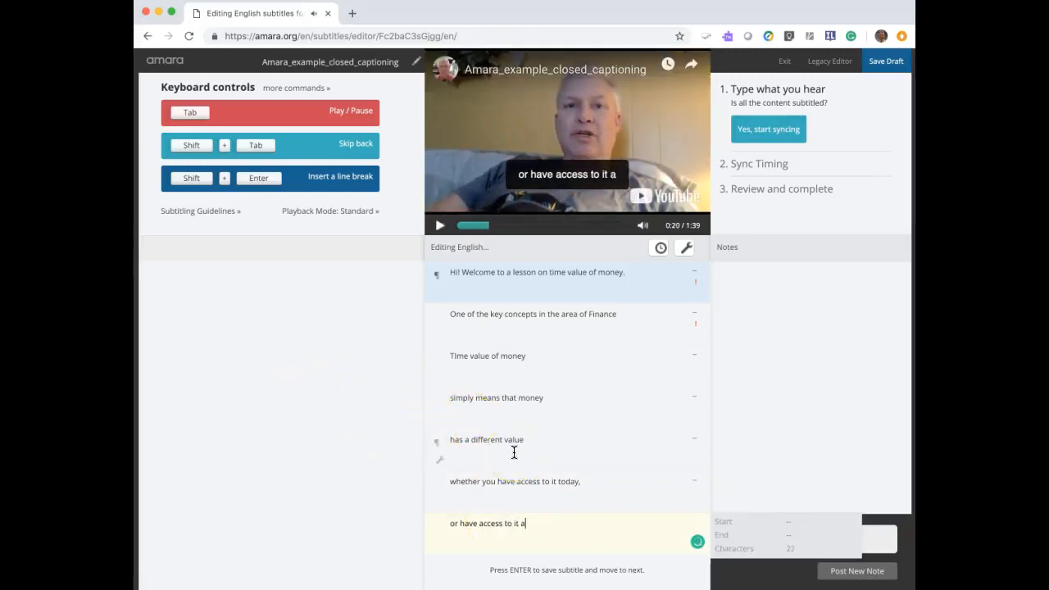
text(t som)
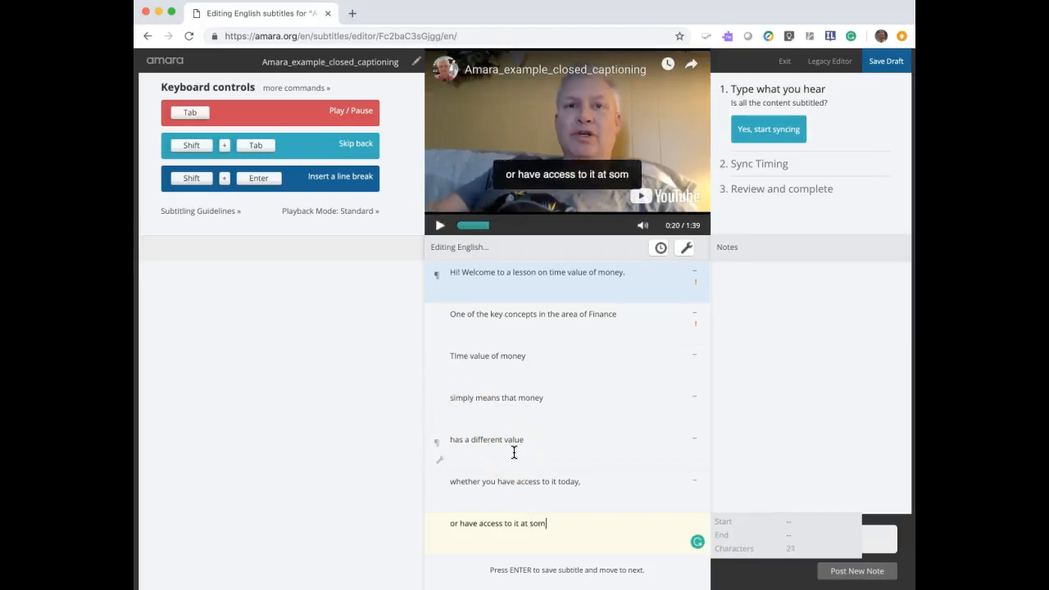
text(e point in the future)
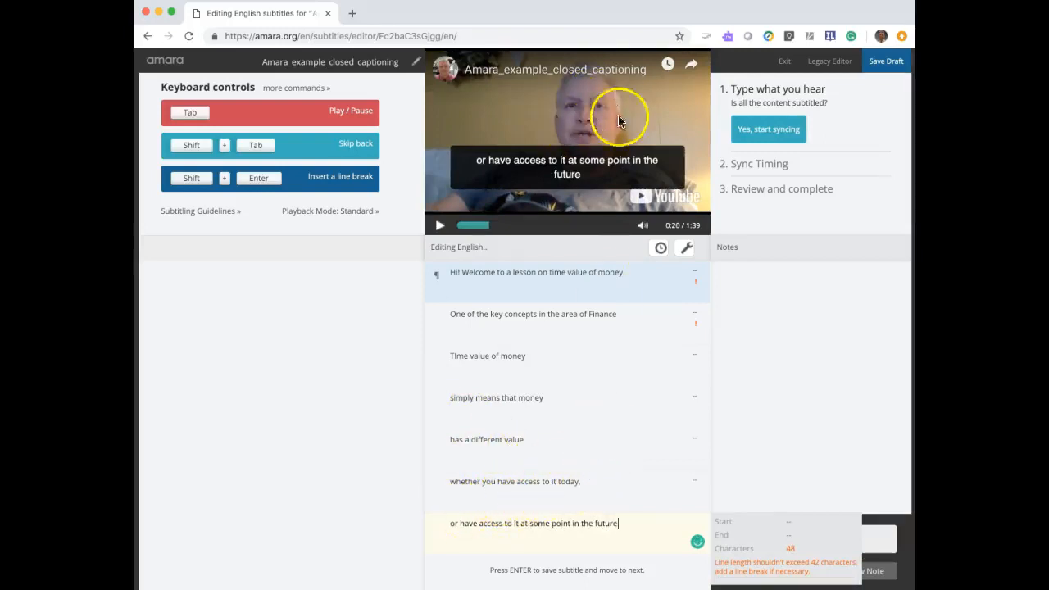
Skip back to 0:10, replay the video up to 0:23, save the current line, and open a new empty subtitle.
click(643, 426)
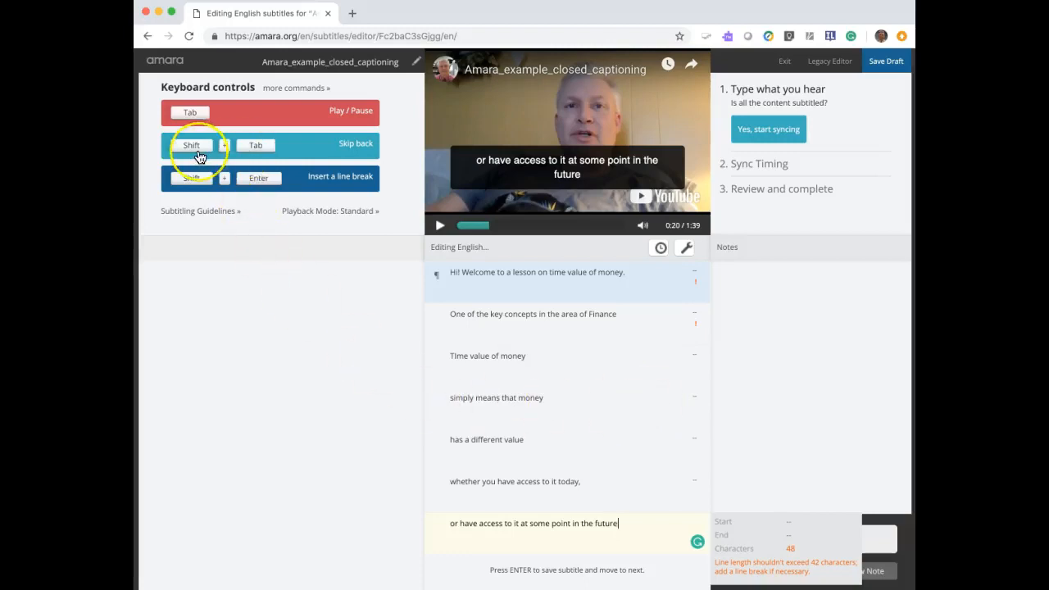
key(shift+Tab)
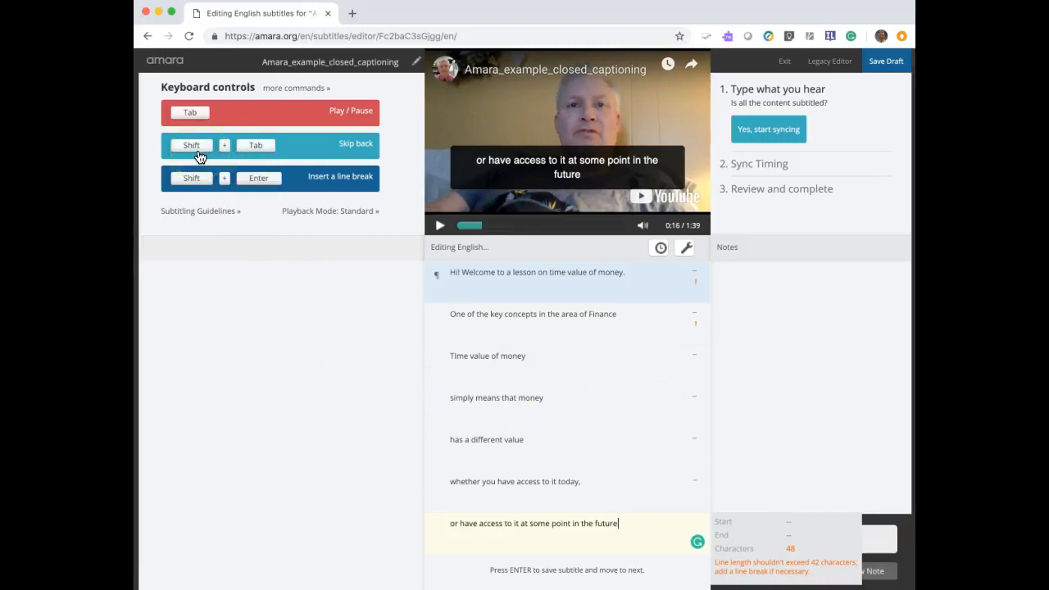
key(shift+Tab)
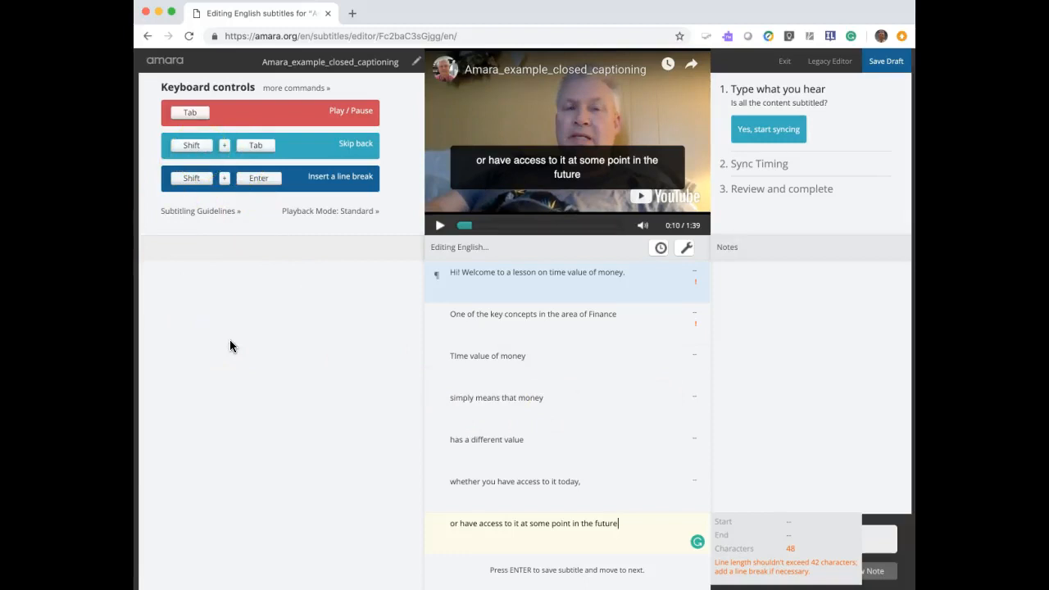
key(Tab)
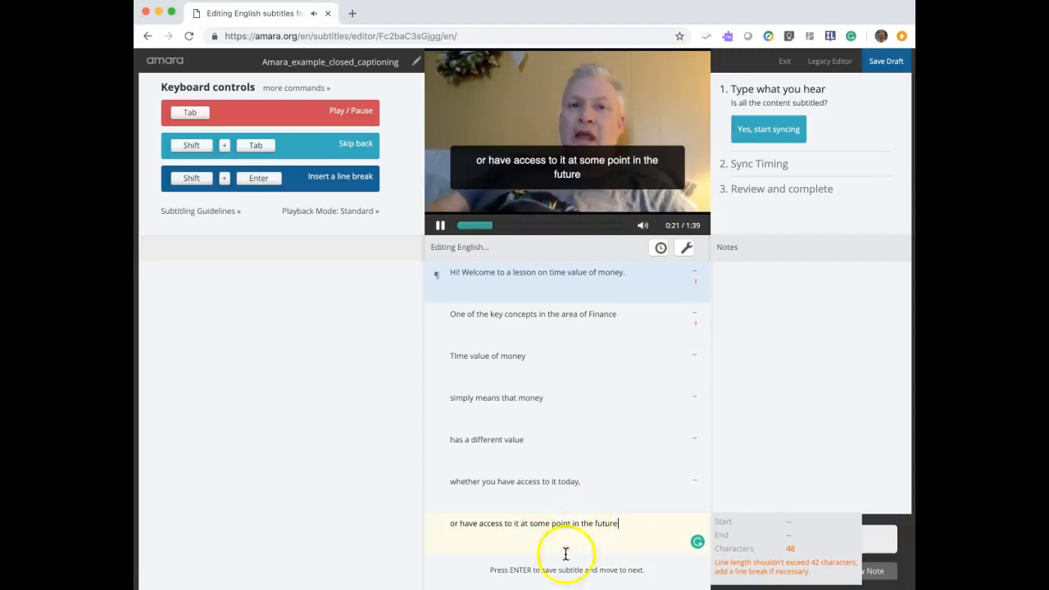
key(Tab)
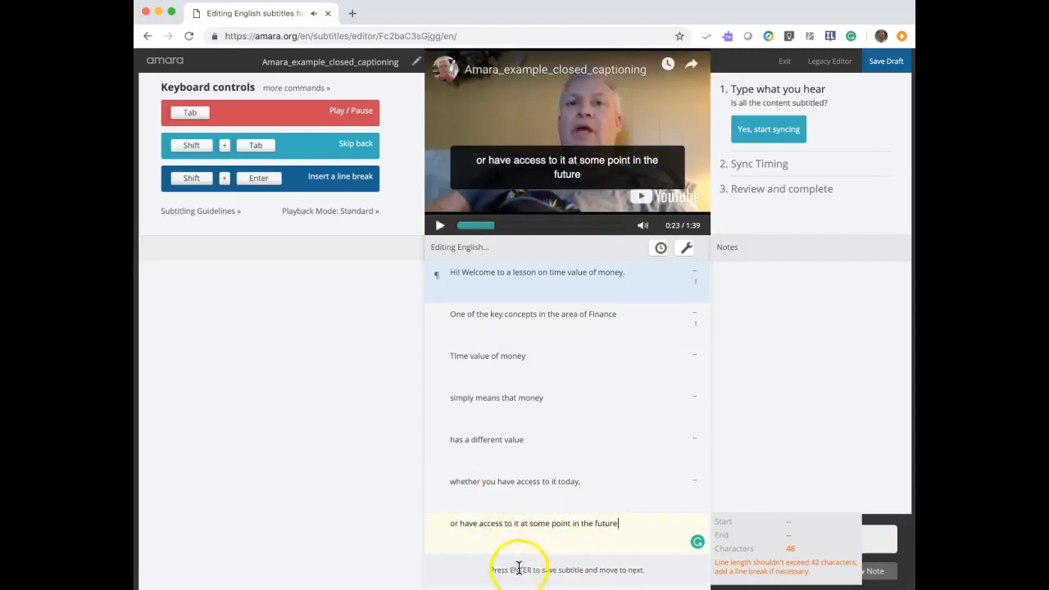
click(519, 568)
click(537, 568)
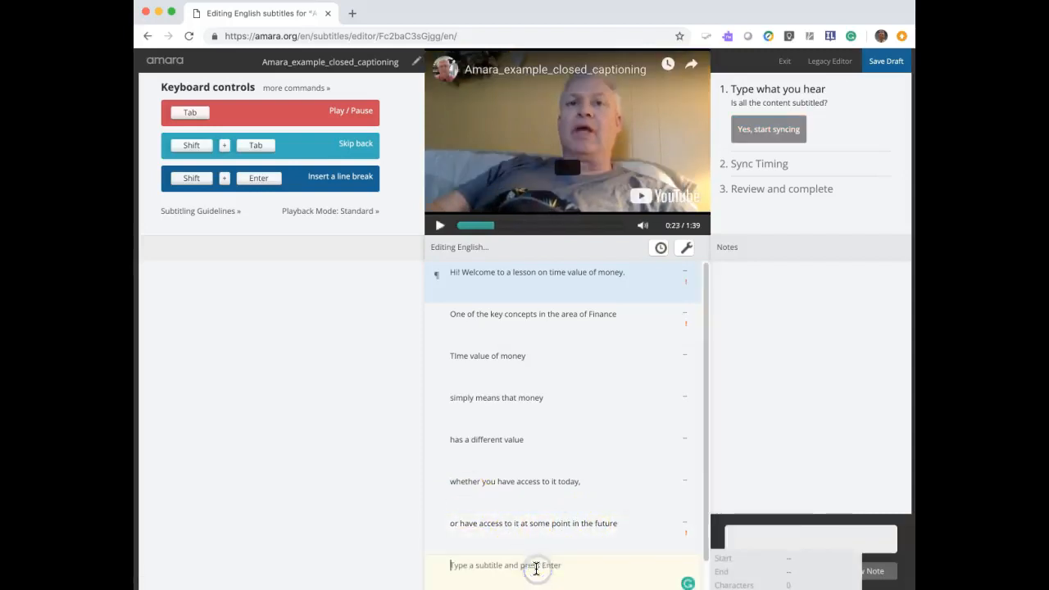
Add the subtitle "that value is going to change." and move on to the Sync Timing stage.
text(that value is going to change.)
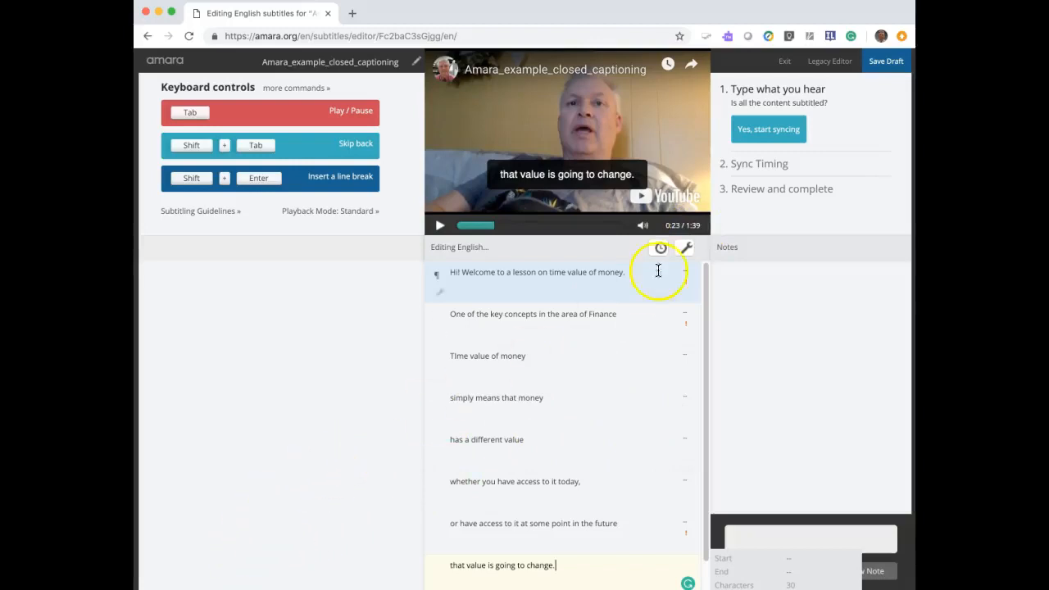
click(775, 135)
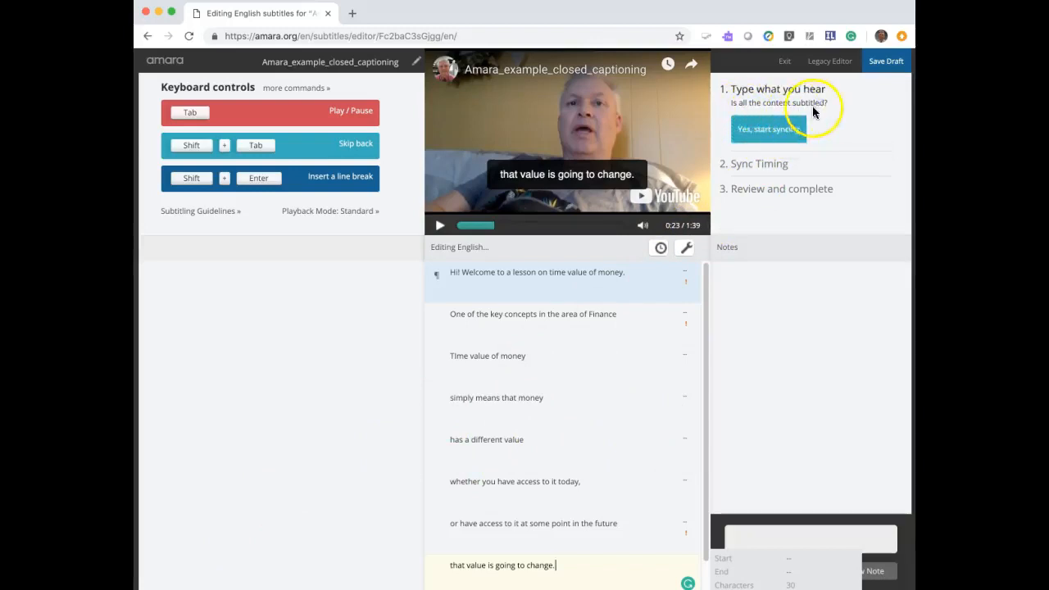
click(776, 132)
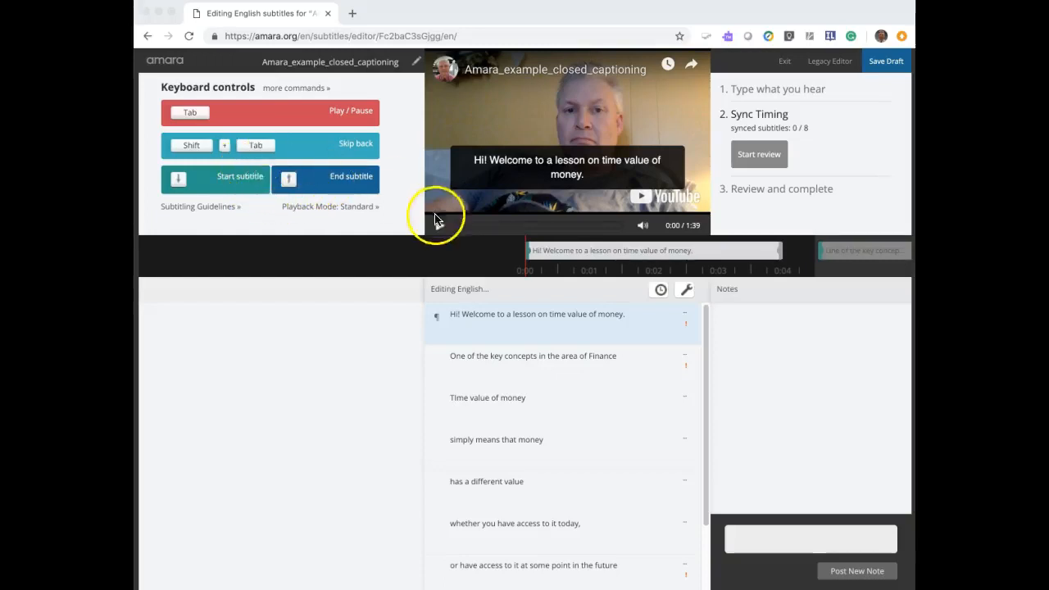
Play and sync the video up to 0:17, and time the "TIme value of money" subtitle from 0:16.62 to about 0:20.2.
click(190, 116)
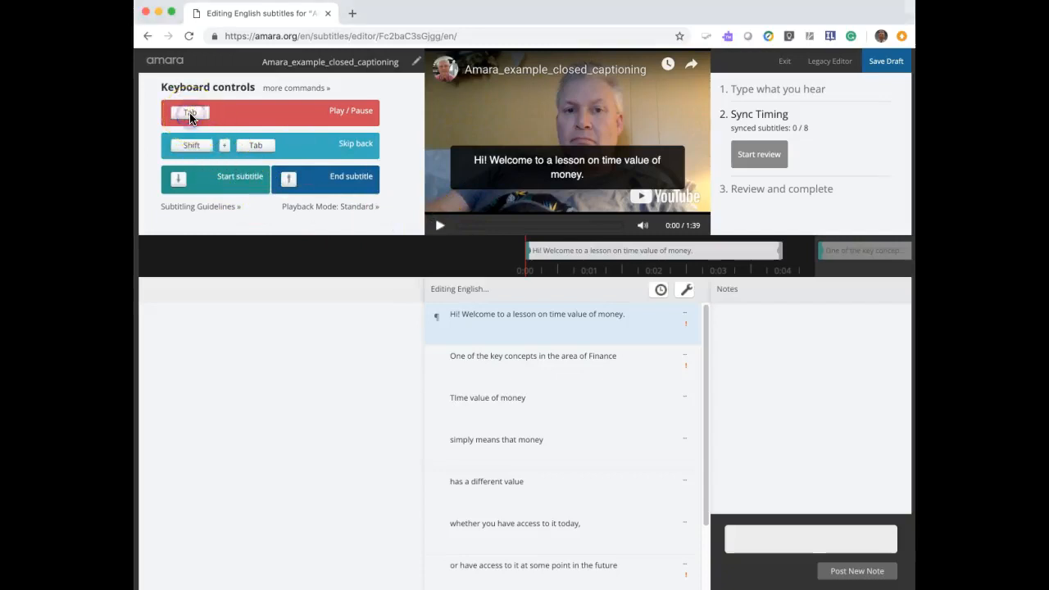
click(439, 225)
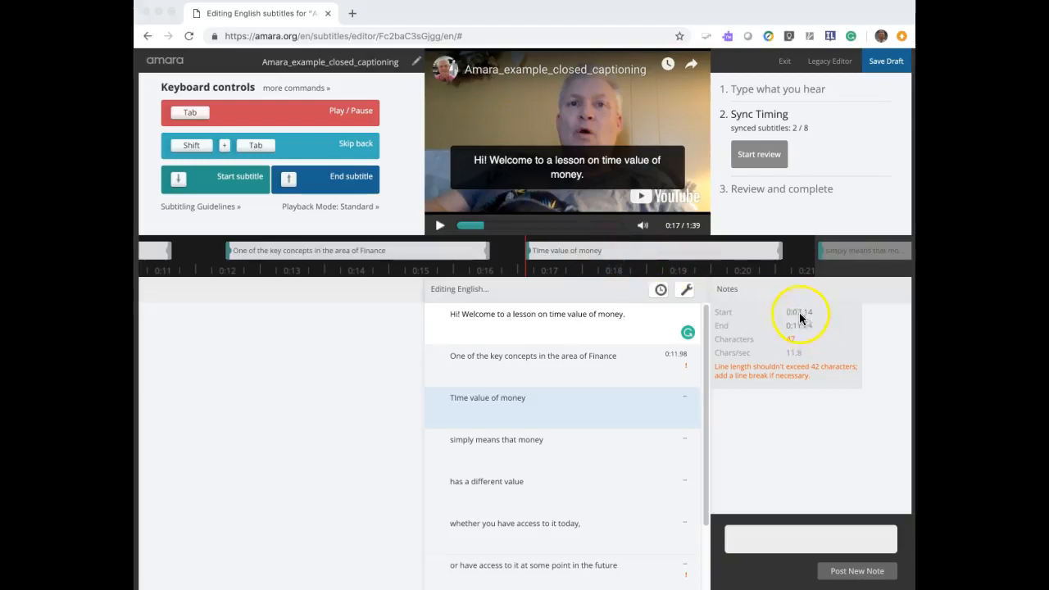
click(604, 252)
mouse_move(550, 251)
mouse_down()
mouse_move(597, 251)
mouse_move(524, 260)
mouse_move(549, 258)
mouse_up()
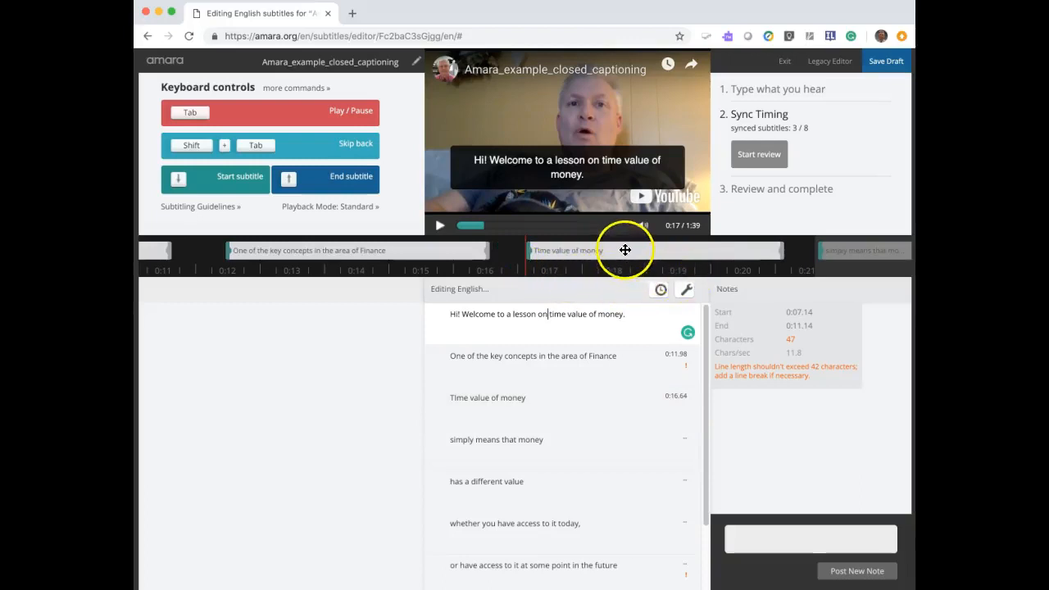
mouse_move(626, 250)
mouse_down()
mouse_move(607, 250)
mouse_move(659, 250)
mouse_move(620, 251)
mouse_up()
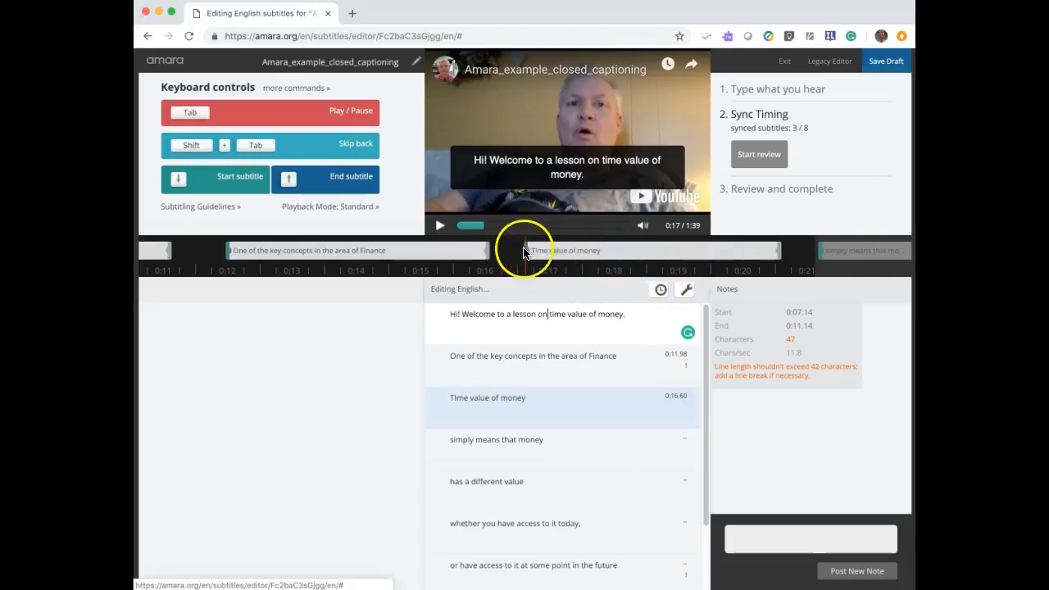
drag(526, 249, 527, 250)
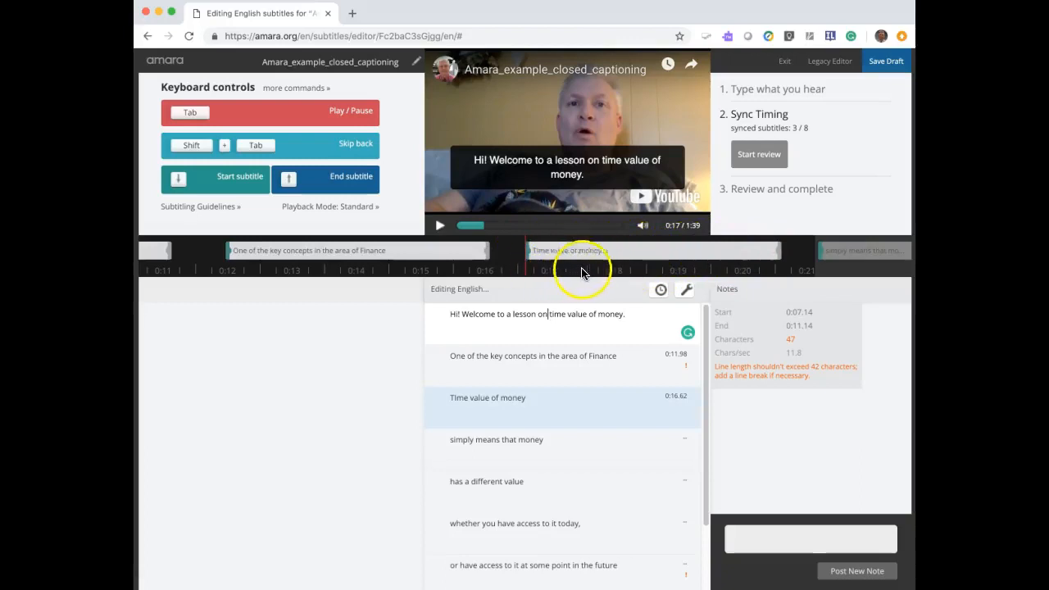
drag(779, 254, 652, 254)
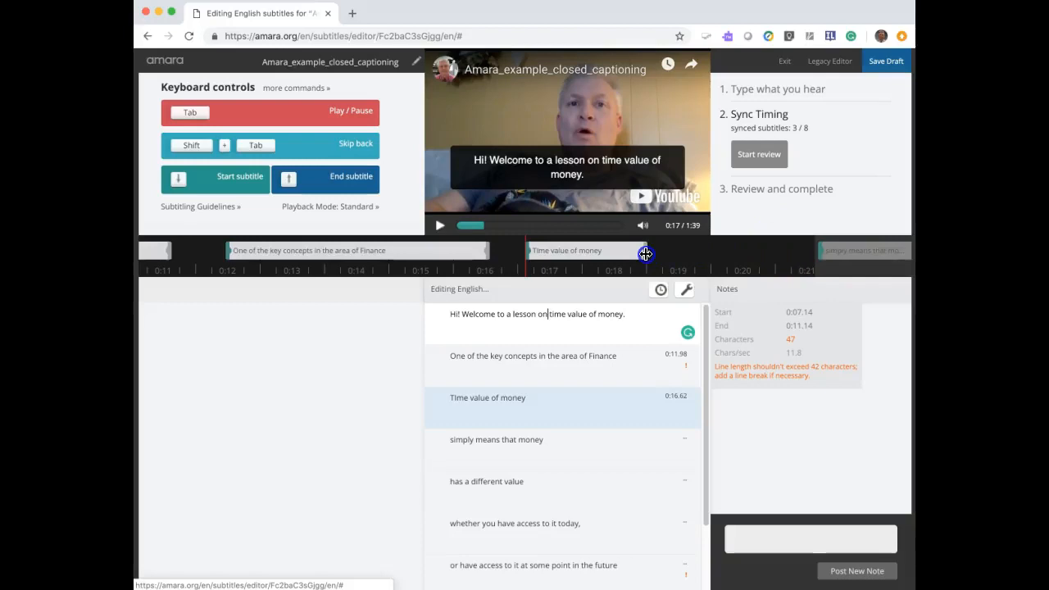
drag(647, 254, 750, 254)
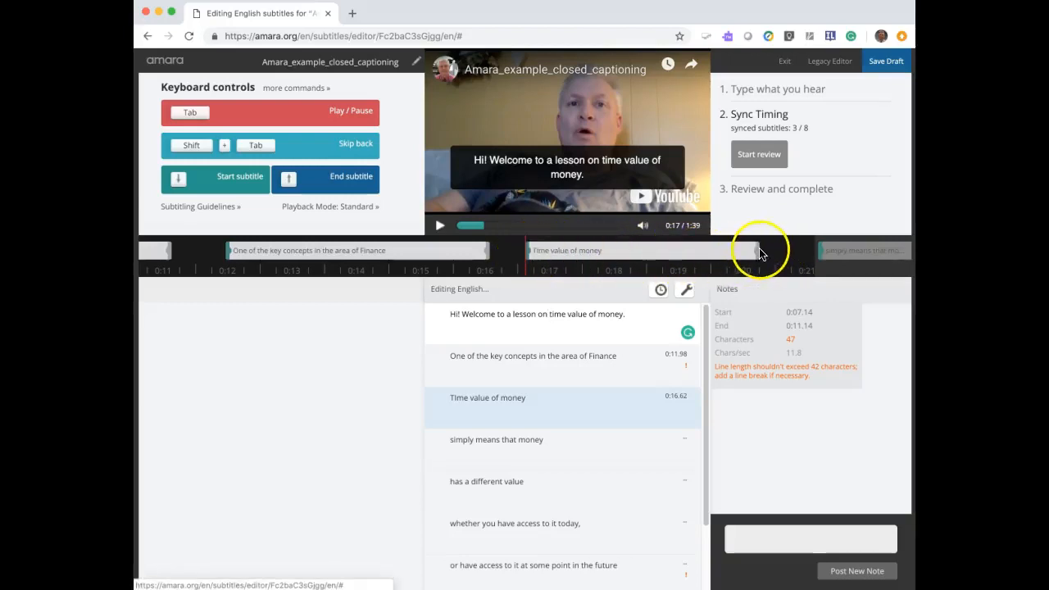
mouse_move(693, 249)
mouse_down()
mouse_move(749, 251)
mouse_move(697, 253)
mouse_up()
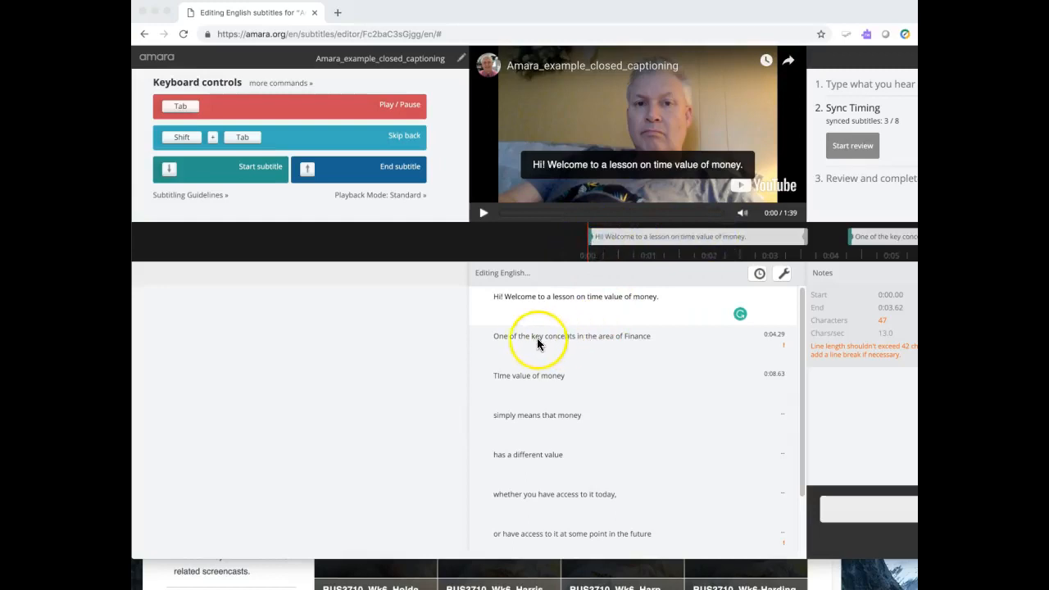
Retime the first subtitle to end at 0:03.17 and move "One of the key concepts in the area of Finance" to start at 0:03.75.
click(603, 342)
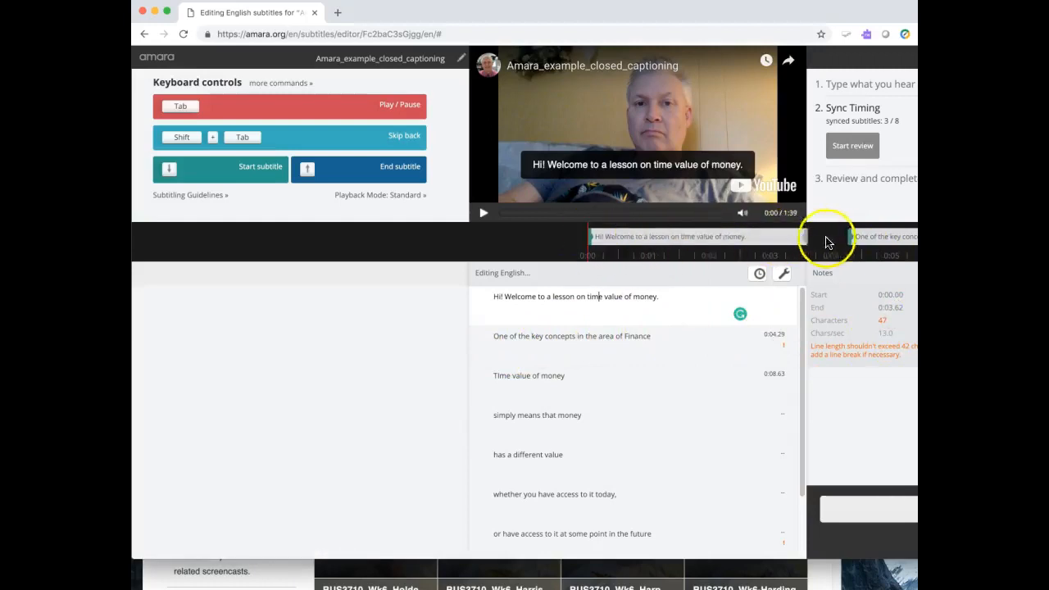
mouse_move(883, 237)
mouse_down()
mouse_move(848, 237)
mouse_move(875, 236)
mouse_up()
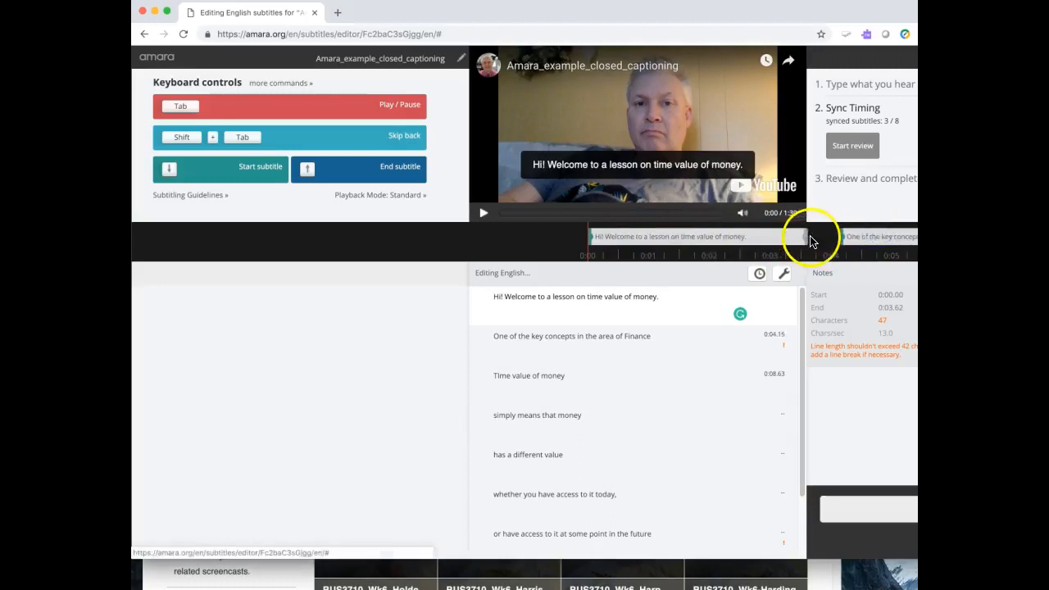
click(807, 237)
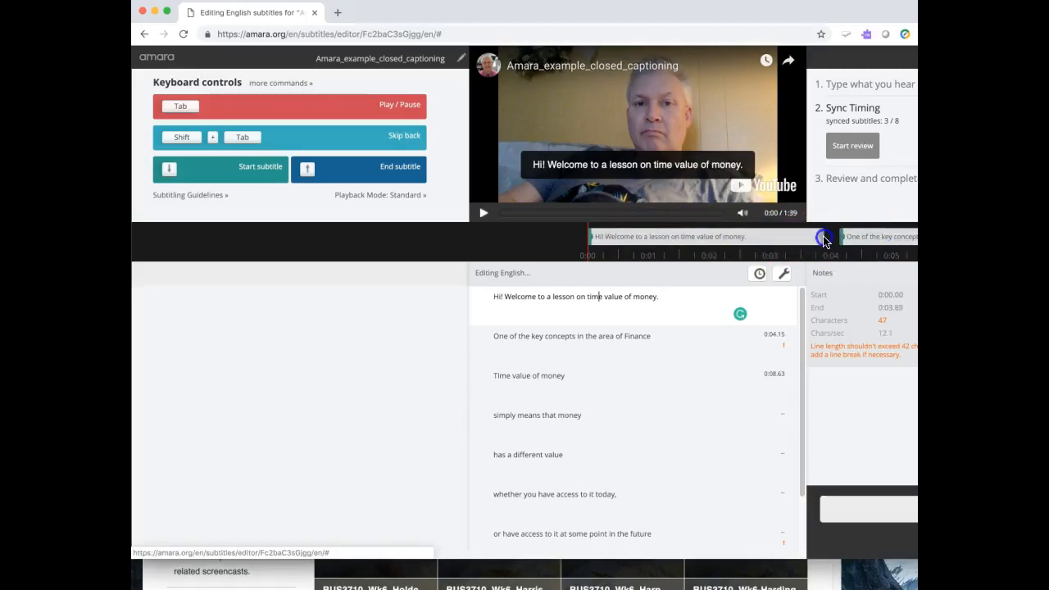
drag(825, 238, 775, 238)
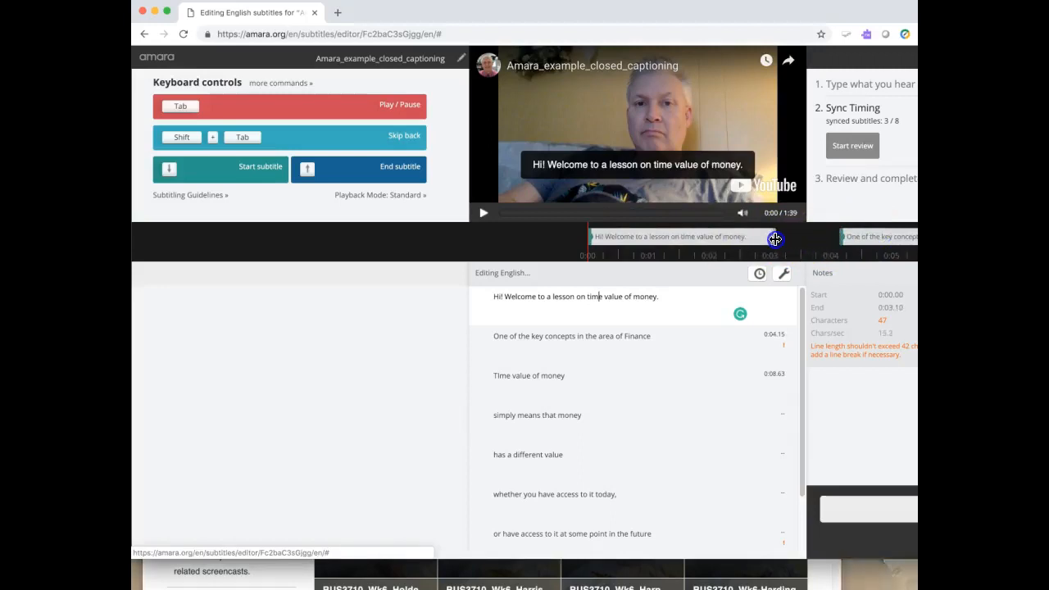
drag(874, 239, 853, 237)
mouse_move(755, 237)
mouse_down()
mouse_move(766, 237)
mouse_move(756, 238)
mouse_up()
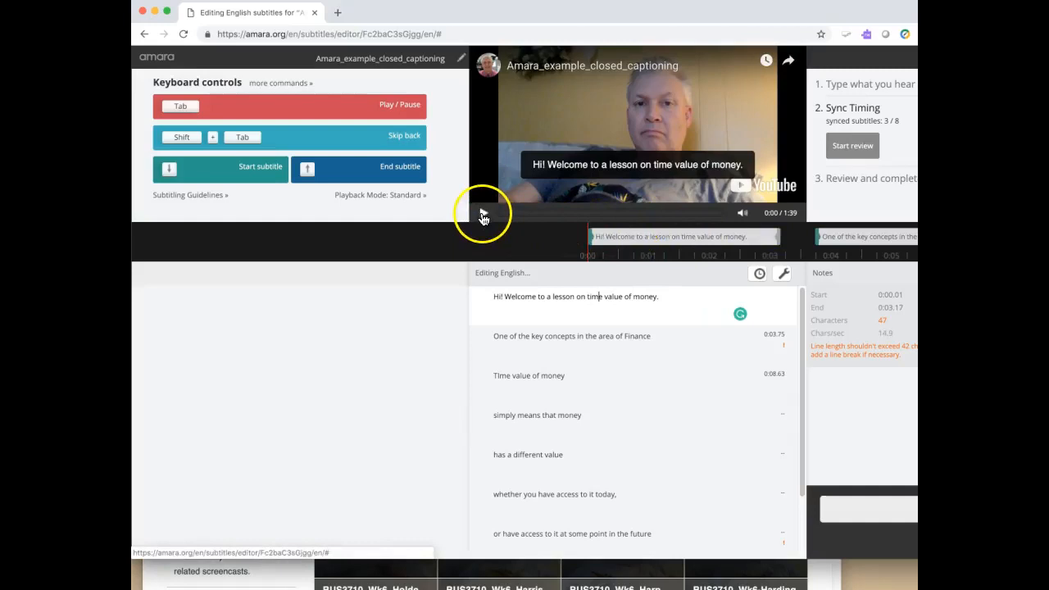
Play to 0:04, retime the first subtitle from 0:00.36 to about 0:03.9, and move the second subtitle's start to 0:04.32.
click(483, 214)
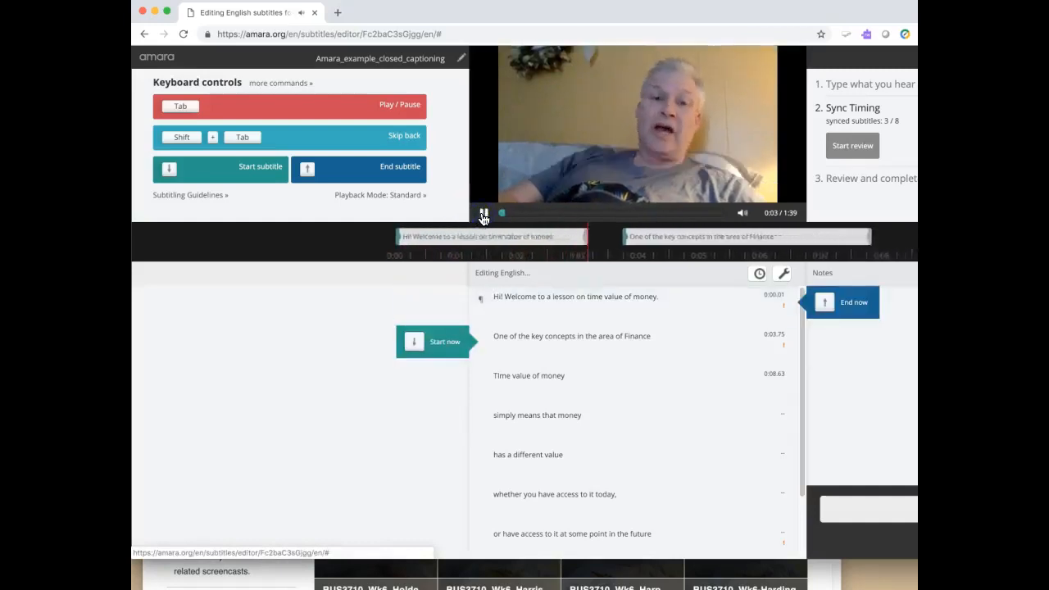
click(484, 215)
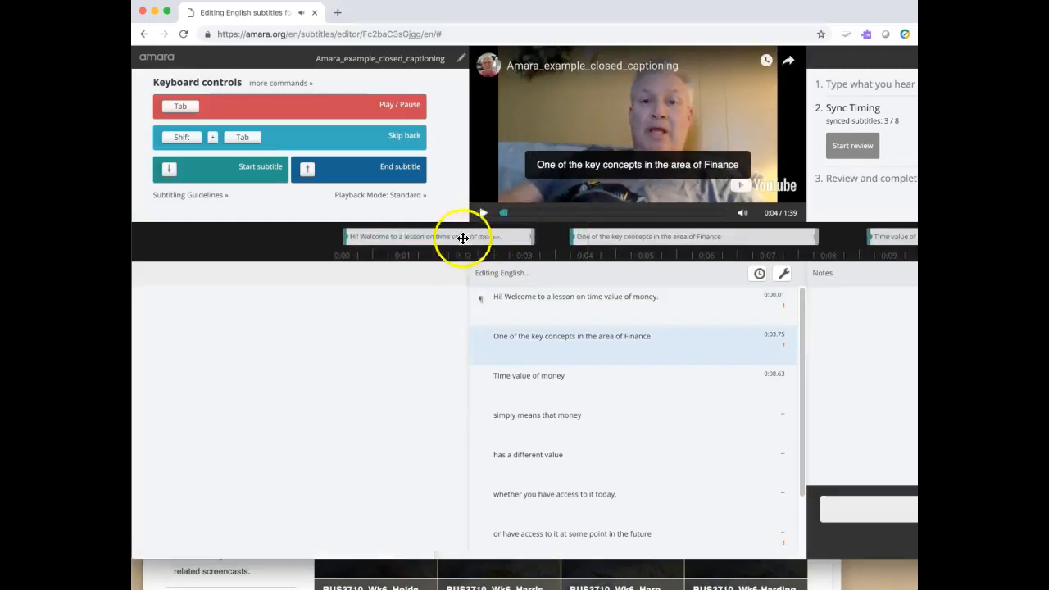
drag(426, 237, 448, 236)
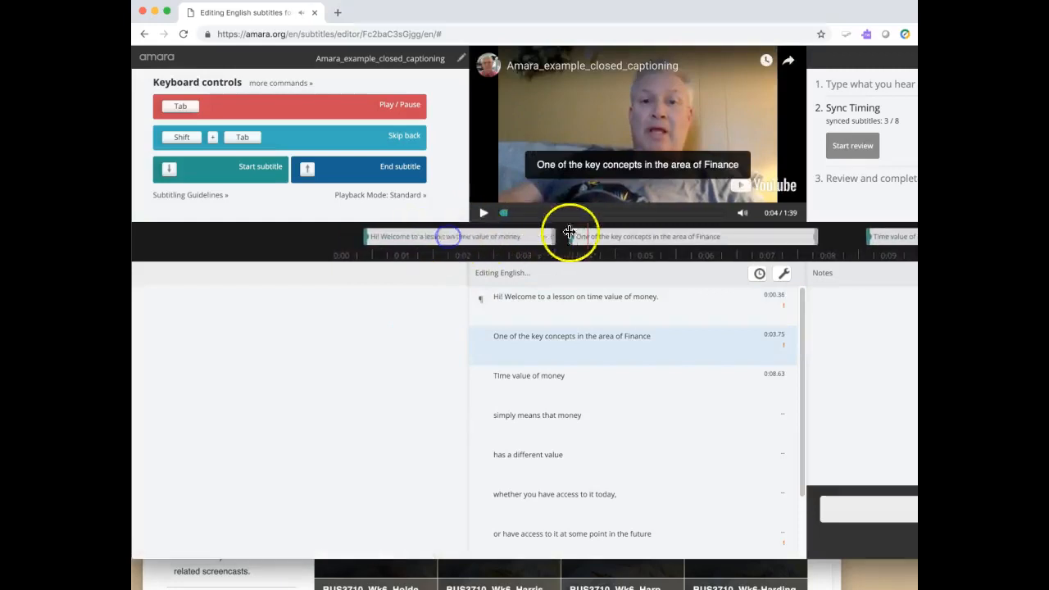
drag(605, 237, 638, 235)
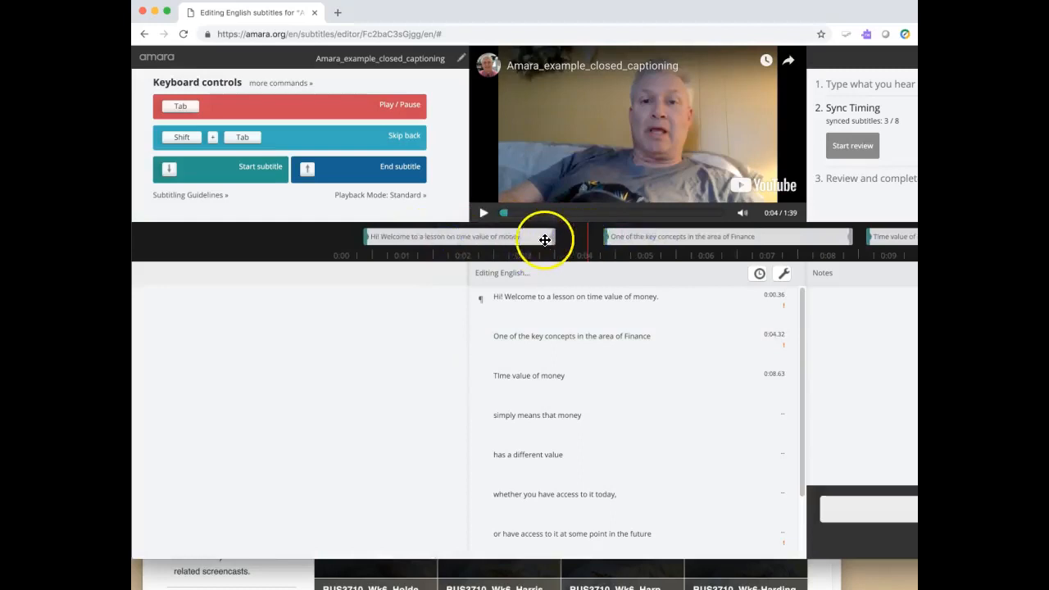
drag(533, 238, 559, 237)
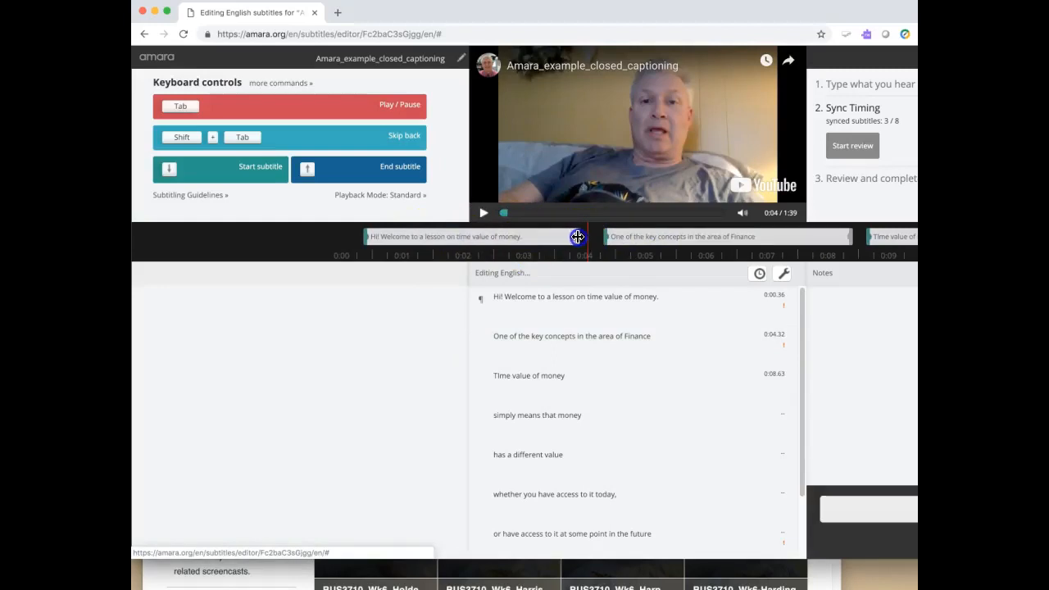
Replay the video from the start to 0:04 and trim the second subtitle's start to 0:04.48.
click(472, 257)
click(471, 259)
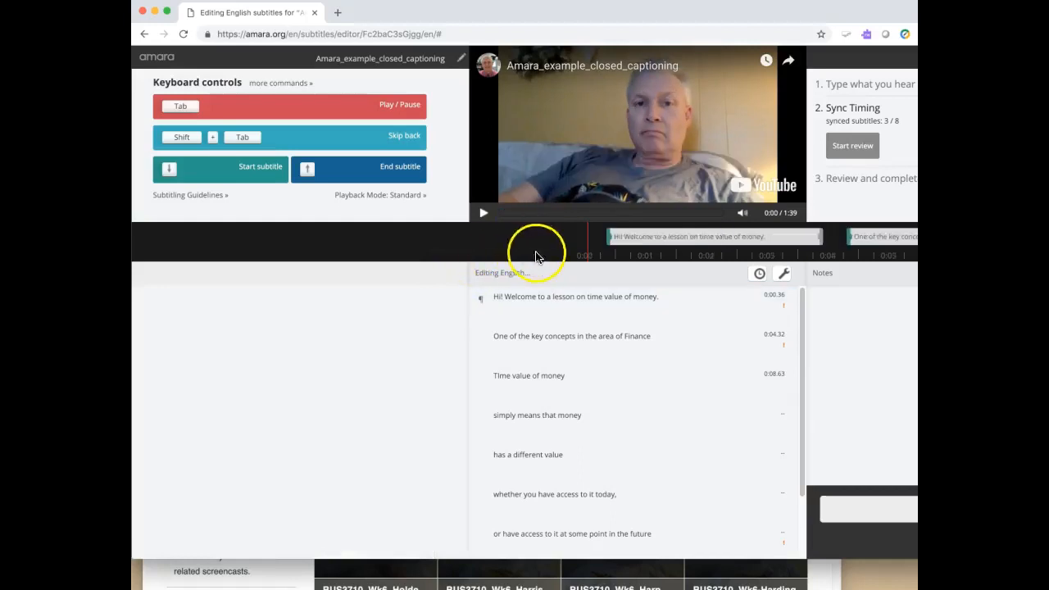
click(484, 215)
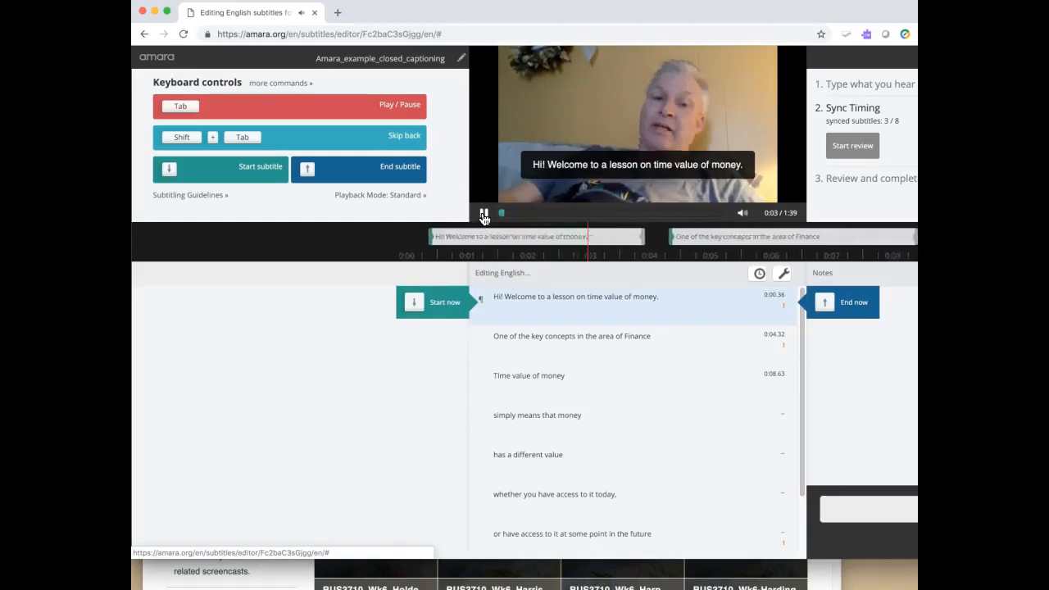
click(484, 214)
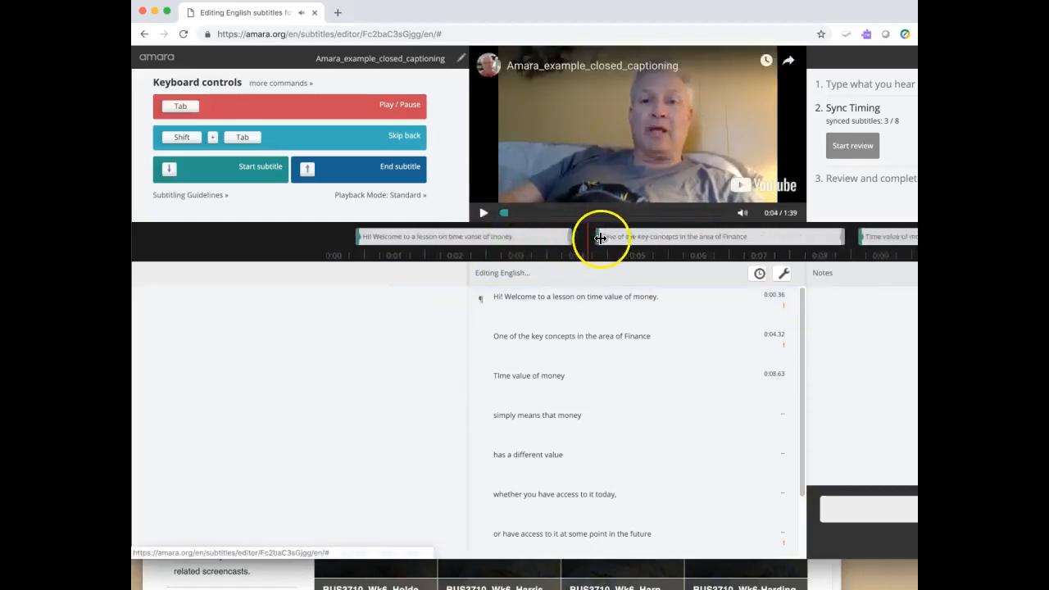
drag(597, 236, 607, 236)
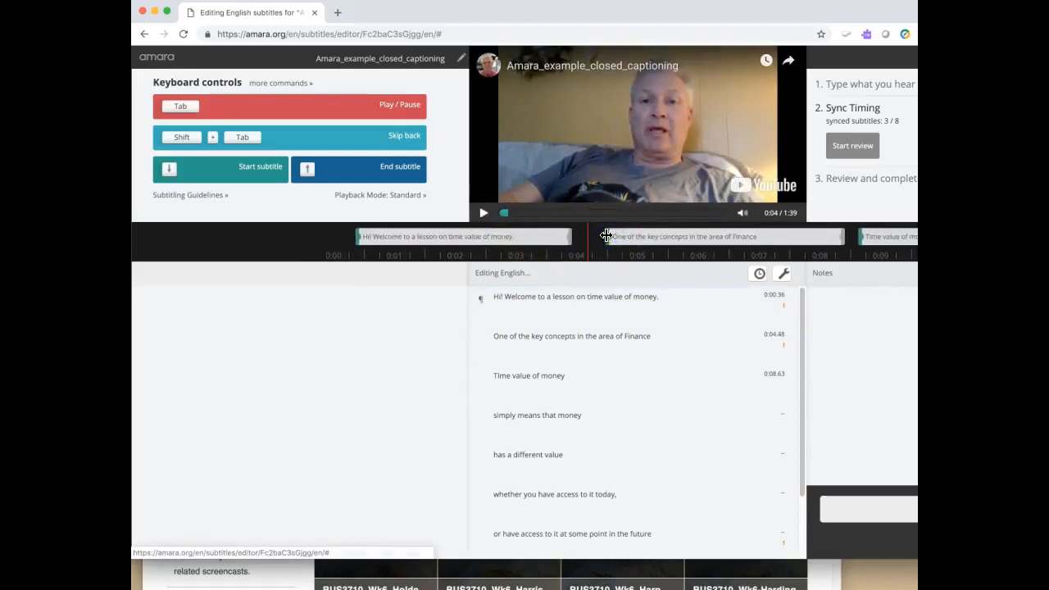
Play the video on to 0:10 and move the "TIme value of money" subtitle to start at about 0:09.99.
key(Tab)
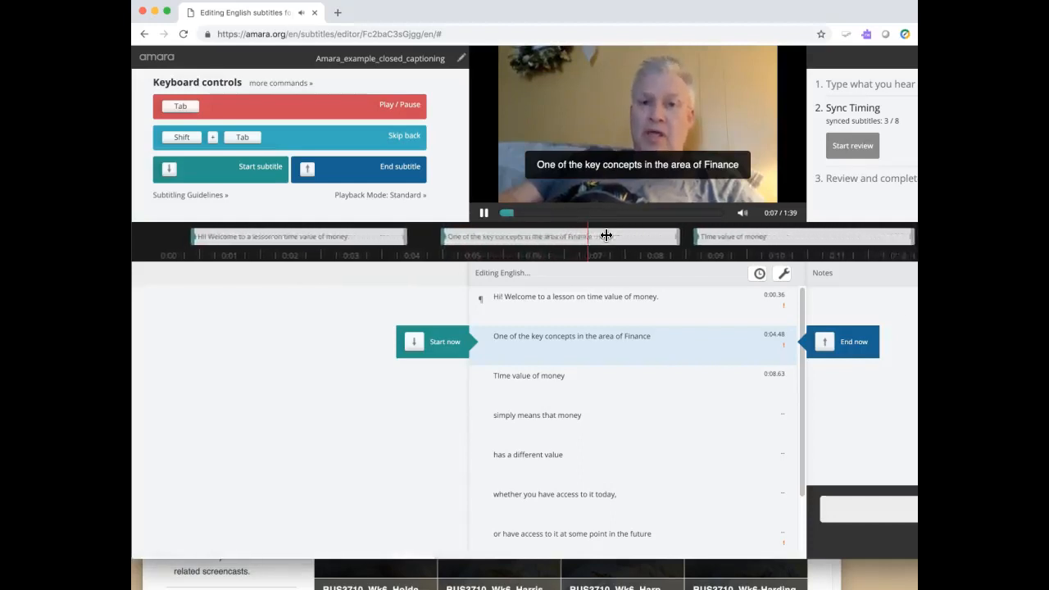
key(Tab)
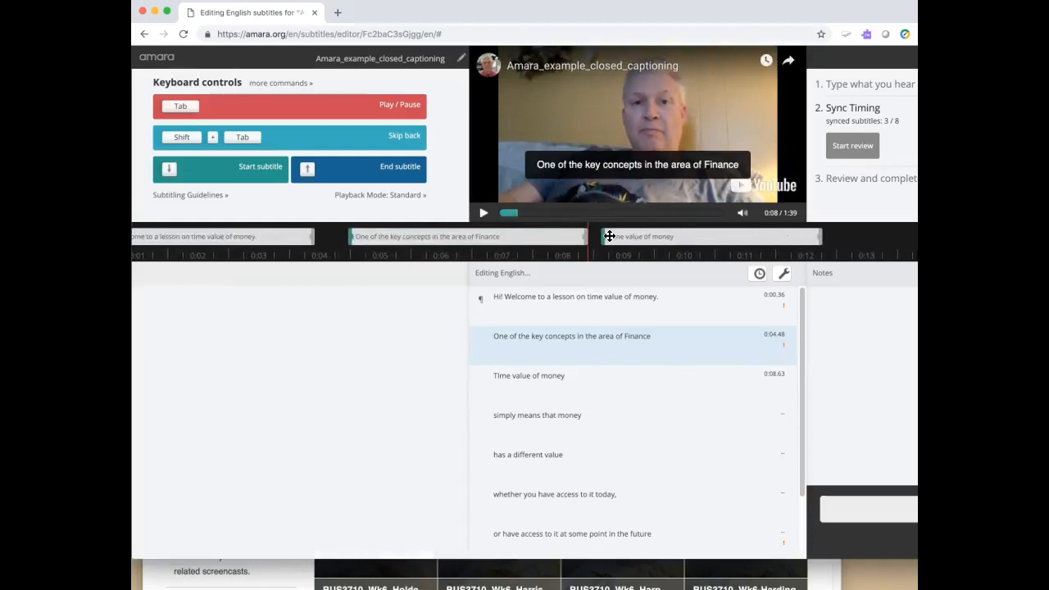
key(Tab)
key(Tab)
drag(563, 237, 630, 237)
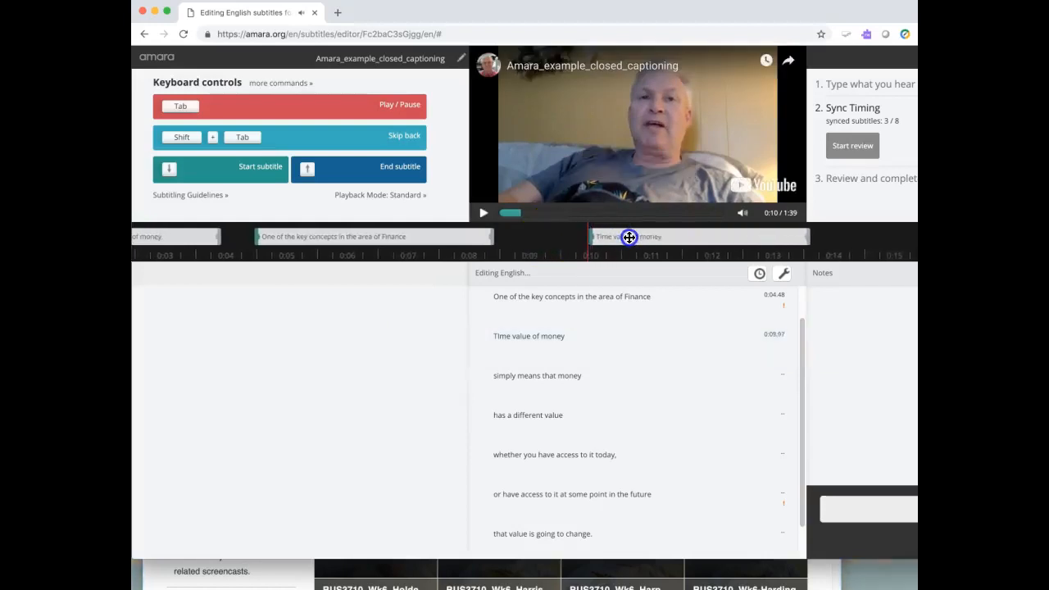
Play on to 0:12, shorten "TIme value of money" to end at about 0:11.3, and start "simply means that money" at 0:11.56.
key(Tab)
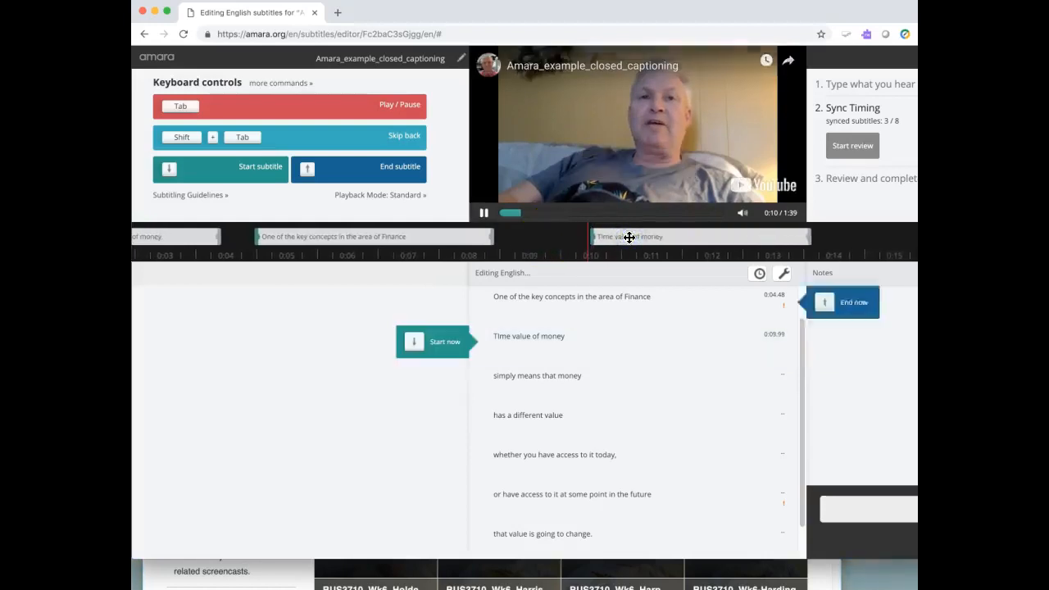
key(Tab)
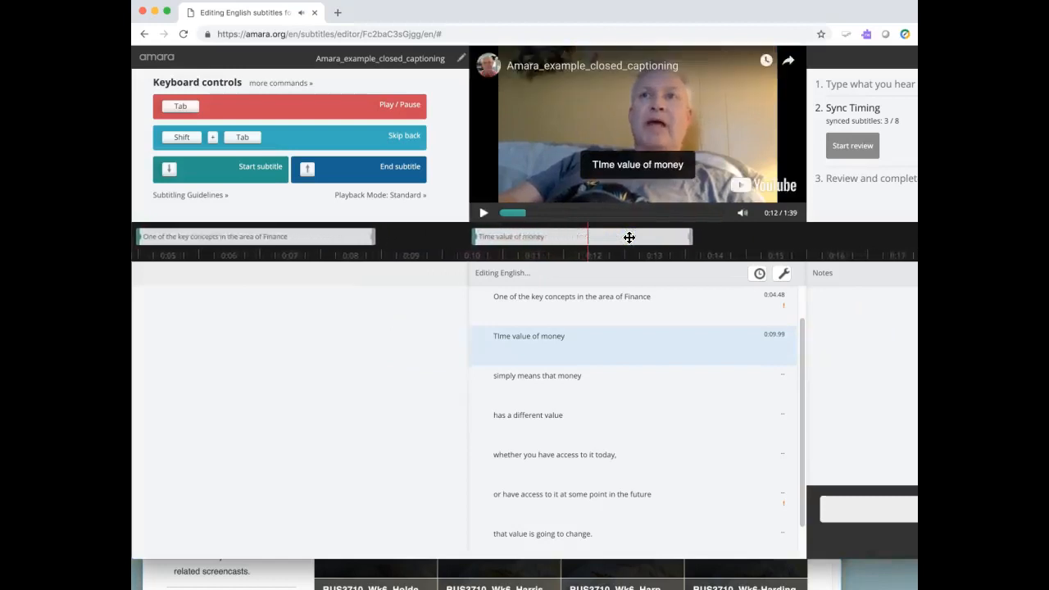
drag(690, 236, 553, 239)
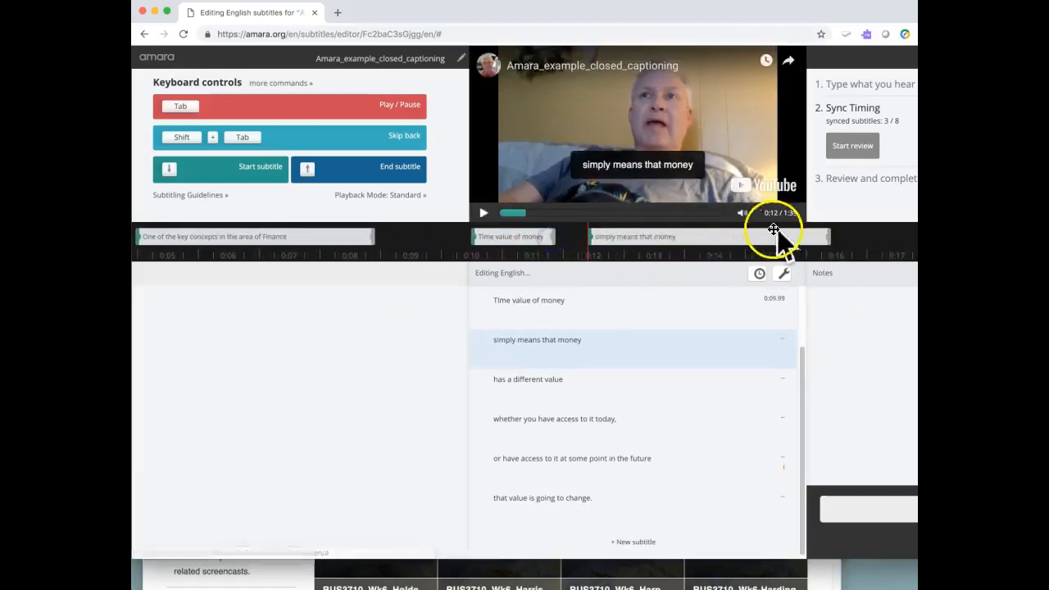
drag(697, 232, 677, 236)
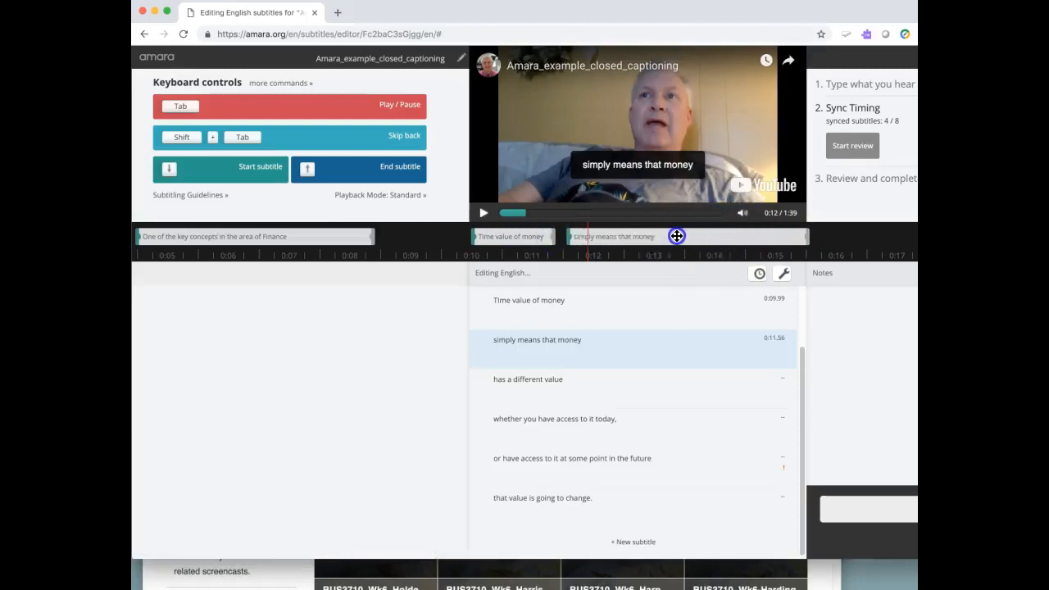
Replay the video from 0:09 to 0:11 and extend the "TIme value of money" subtitle to start at 0:09.60.
click(433, 239)
key(Tab)
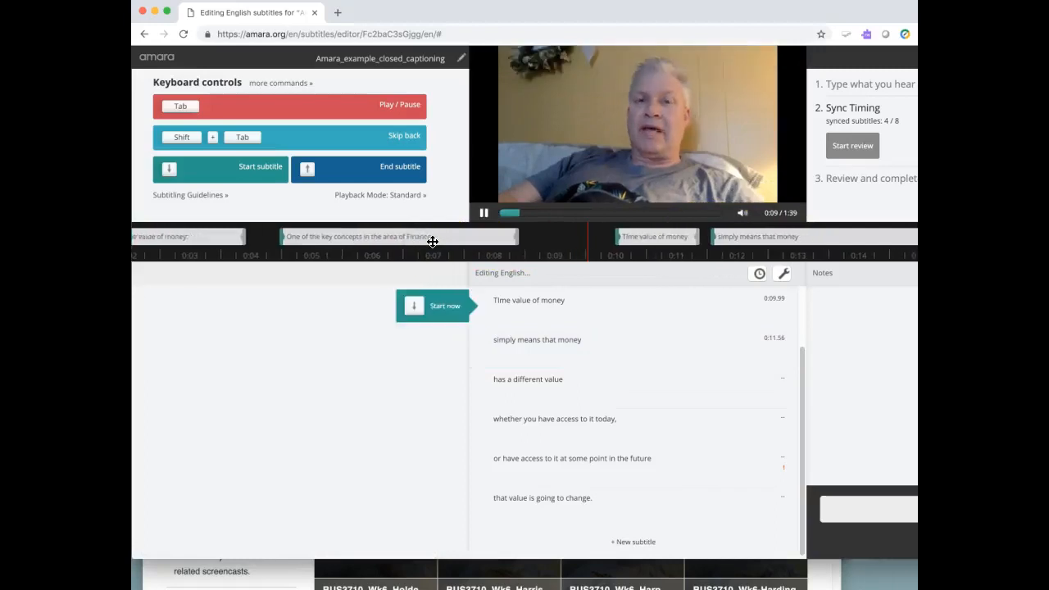
key(Tab)
drag(544, 236, 527, 237)
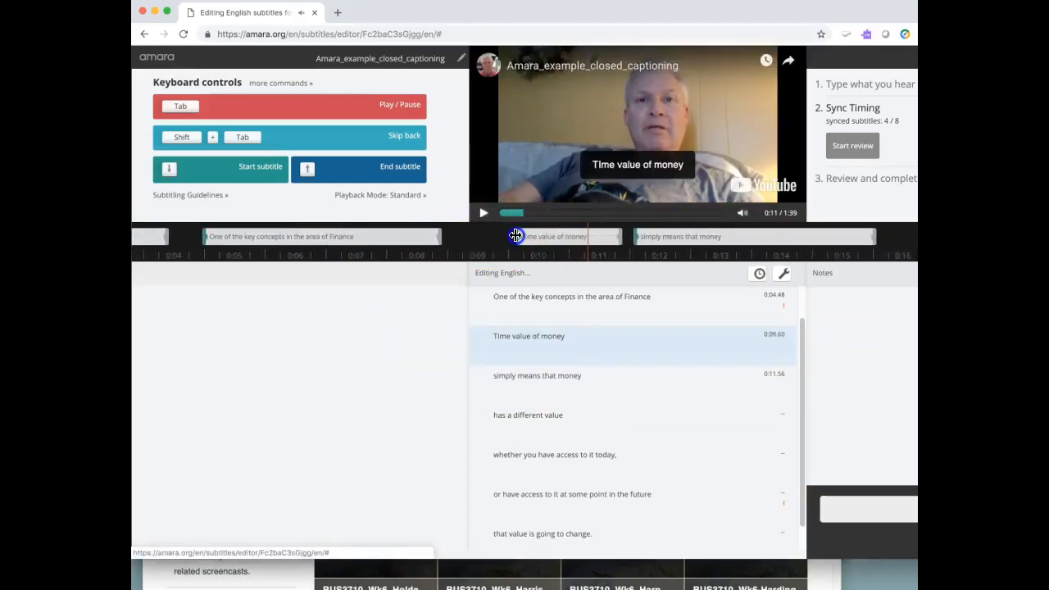
drag(616, 236, 618, 235)
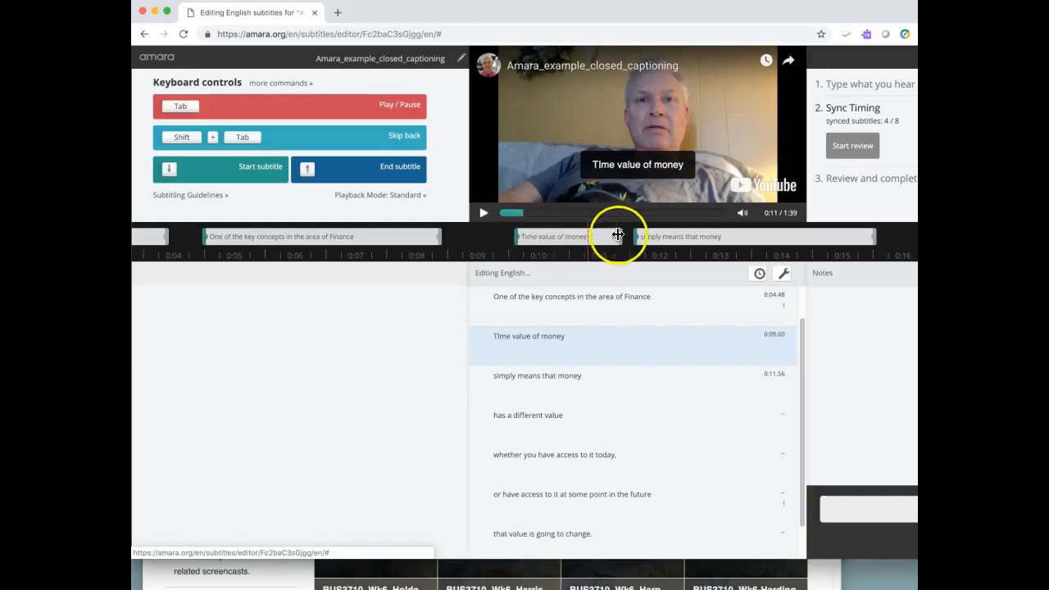
Move the "simply means that money" subtitle to start at 0:11.10 and shorten it to end at about 0:13.
click(598, 237)
drag(597, 237, 644, 236)
key(Tab)
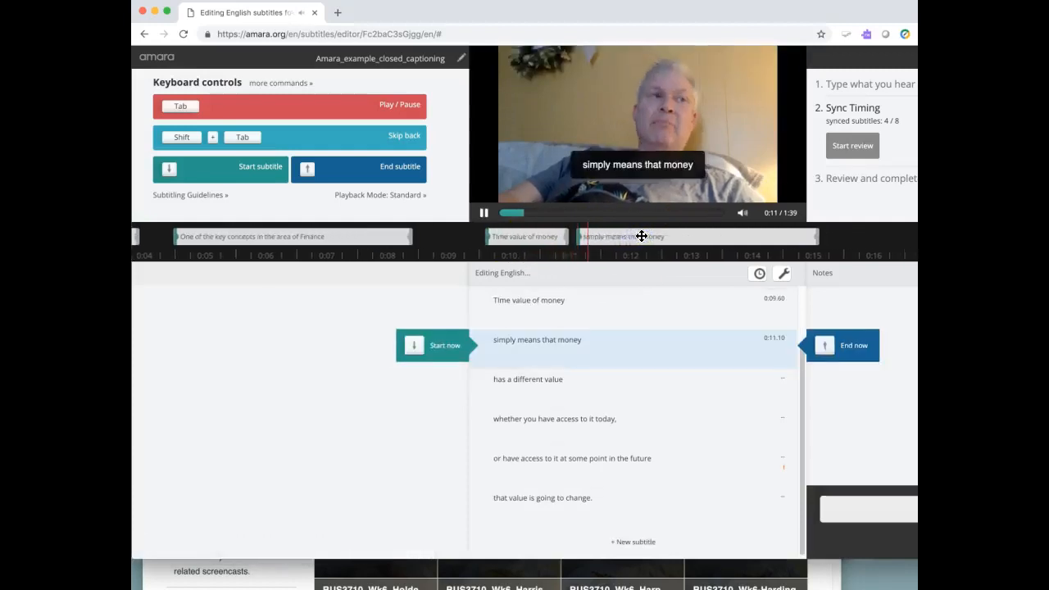
key(Tab)
drag(677, 237, 570, 237)
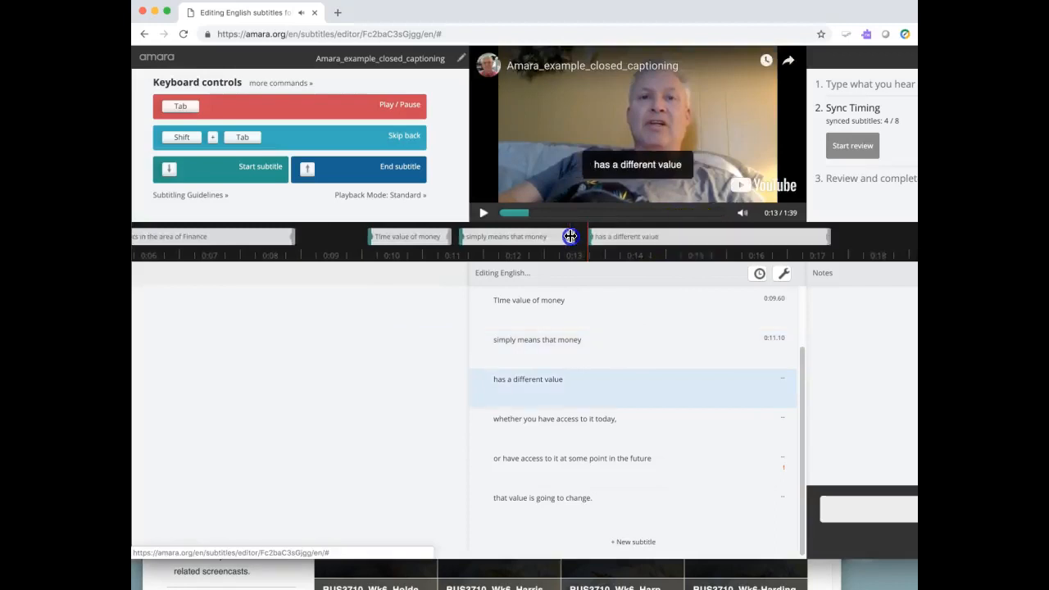
Start the "has a different value" subtitle at 0:13.28 and shorten it to end at about 0:15.
click(620, 235)
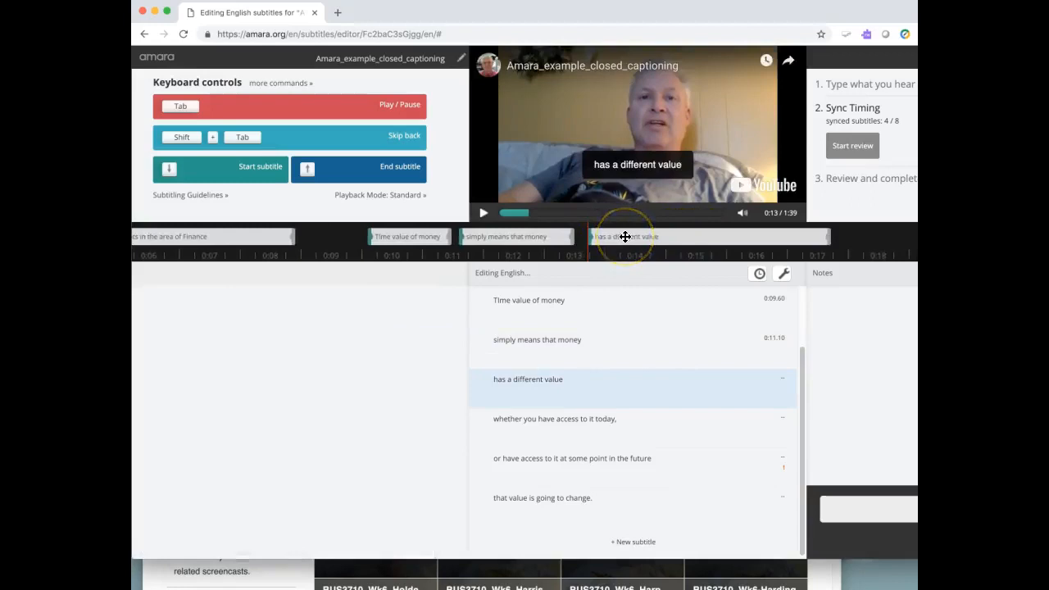
key(Tab)
key(Tab)
drag(626, 237, 562, 236)
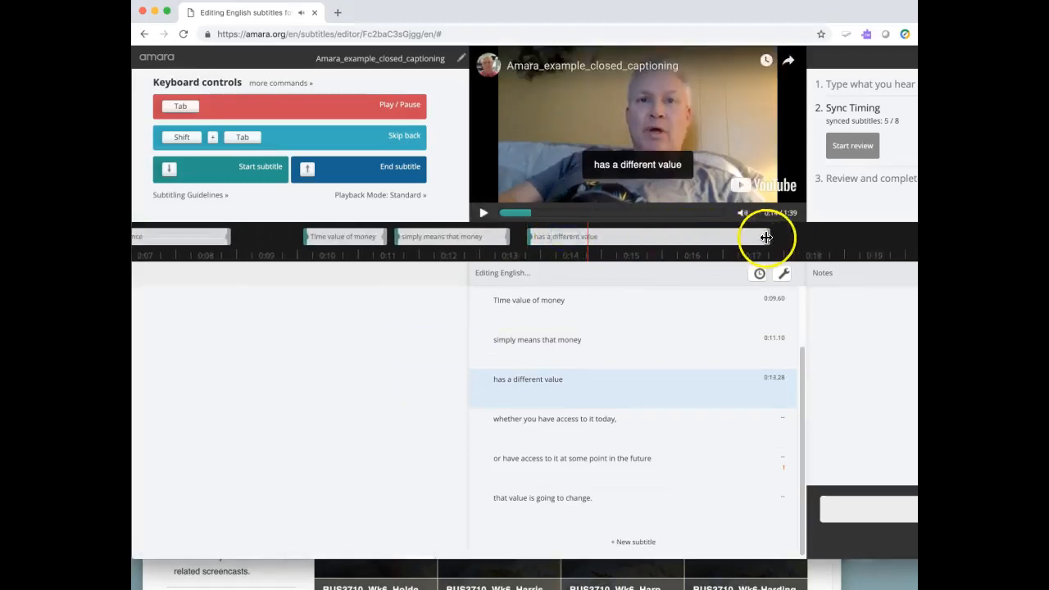
drag(763, 237, 608, 241)
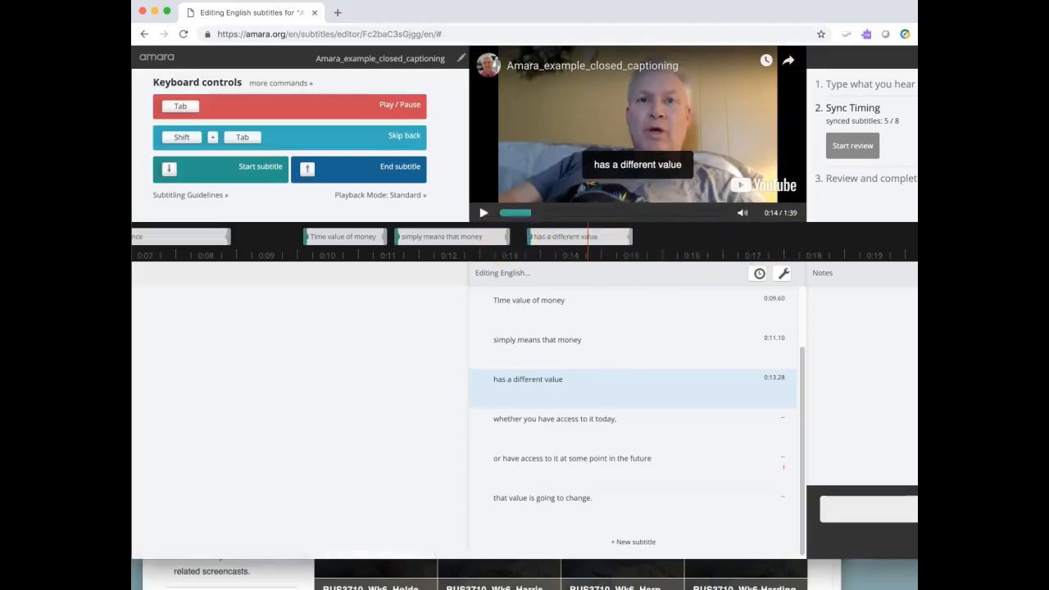
Advance the timeline to 0:18, clear the text selection and pick the "whether you have access to it today," subtitle.
drag(672, 239, 623, 245)
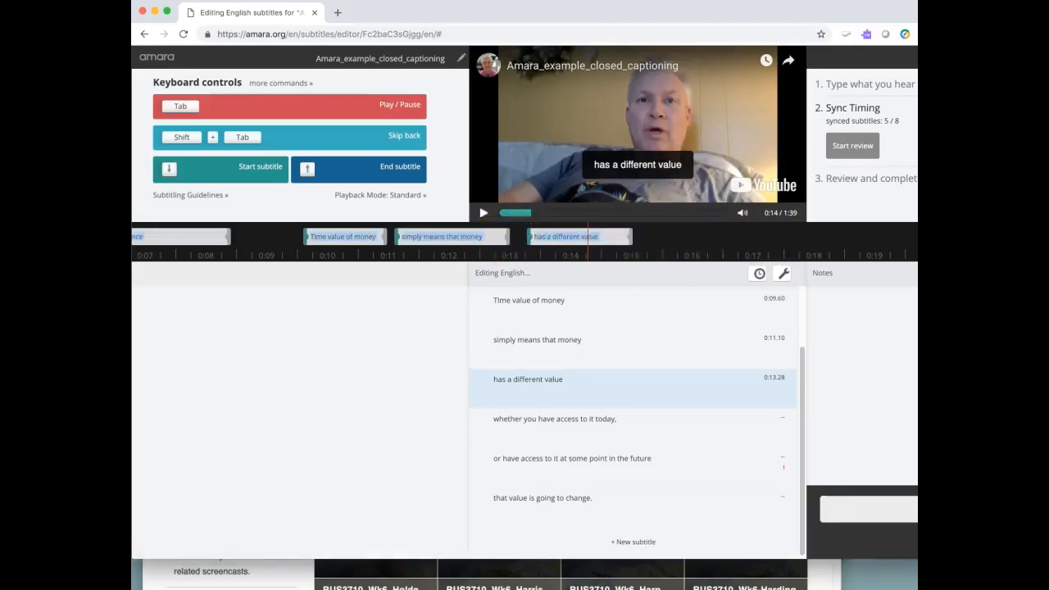
click(792, 241)
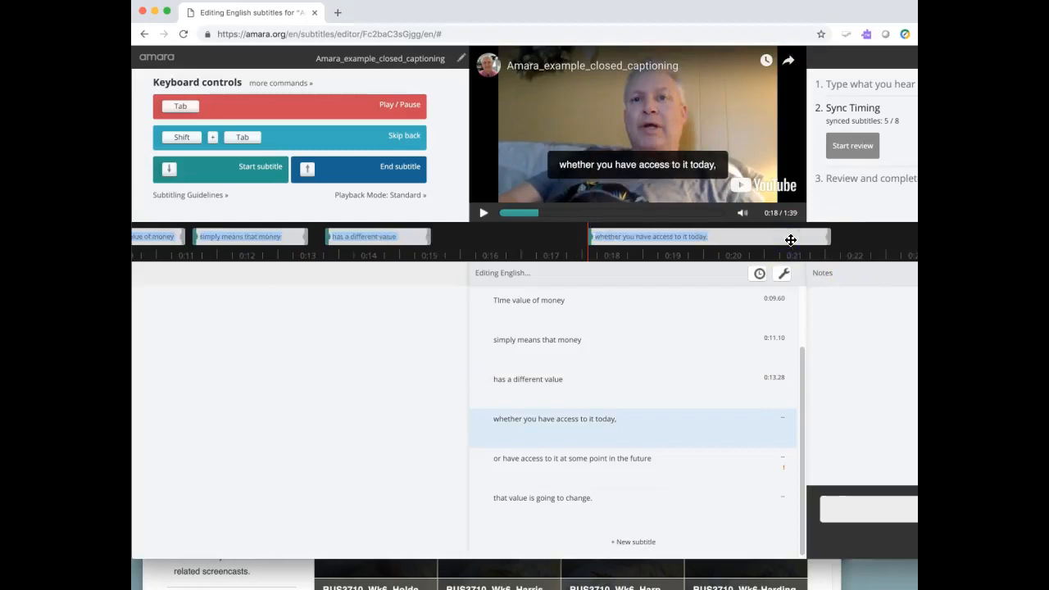
click(872, 300)
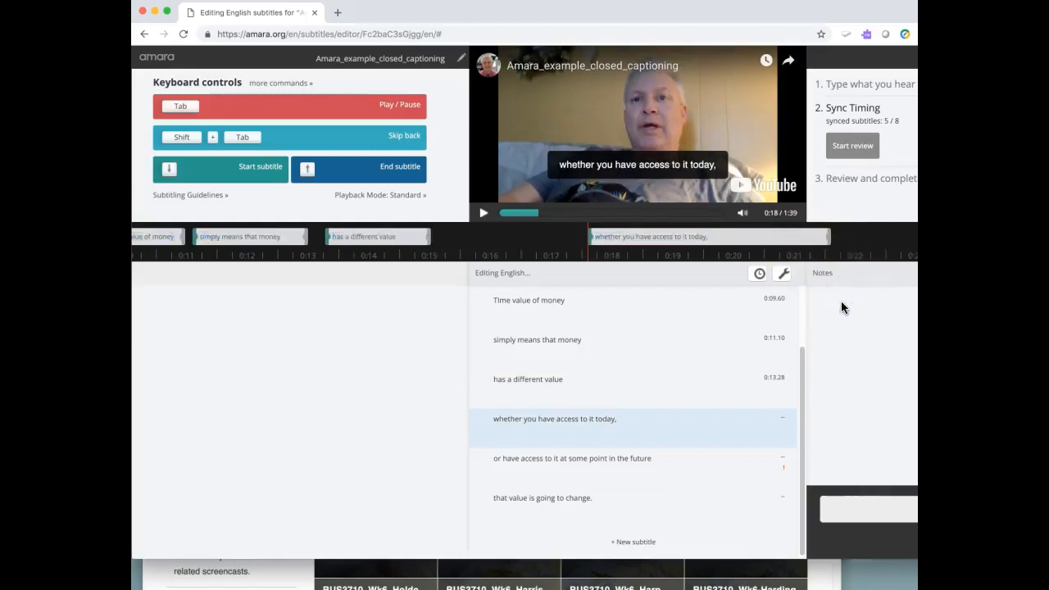
click(841, 305)
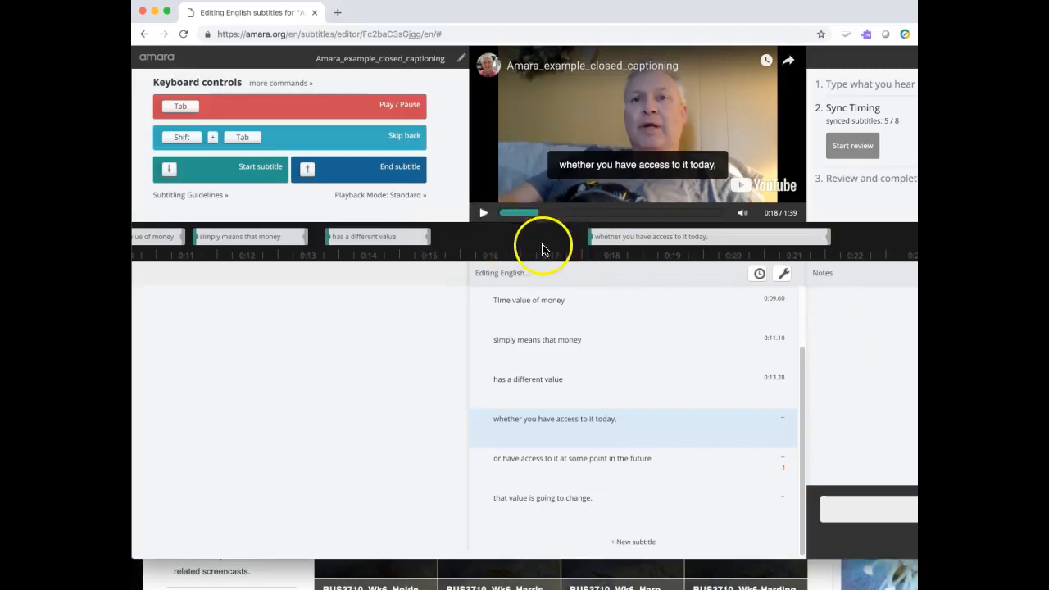
click(722, 237)
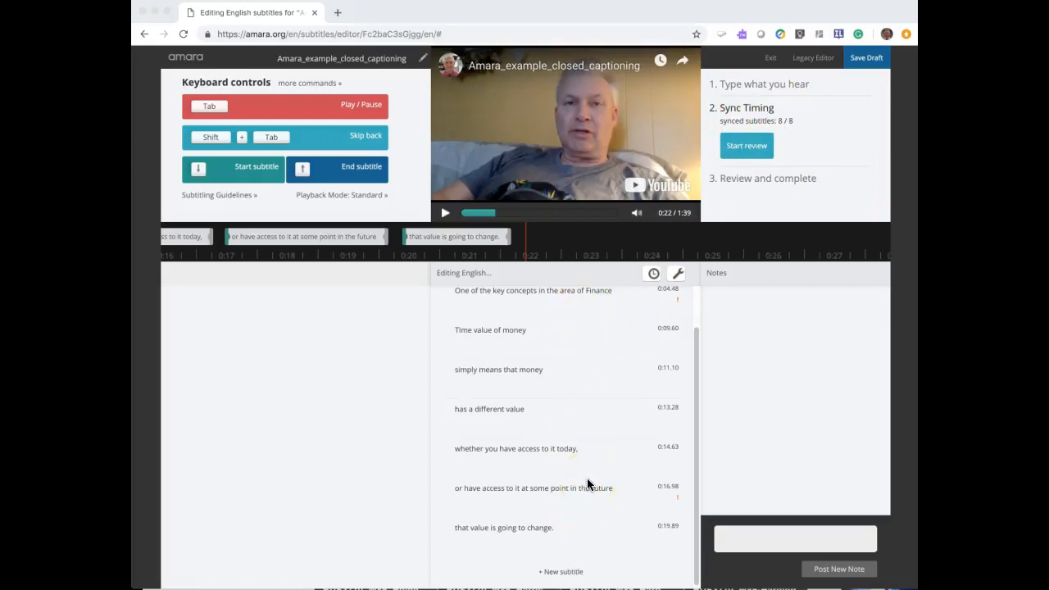
Save the subtitle draft and exit the editor to the video's English subtitles page.
click(863, 63)
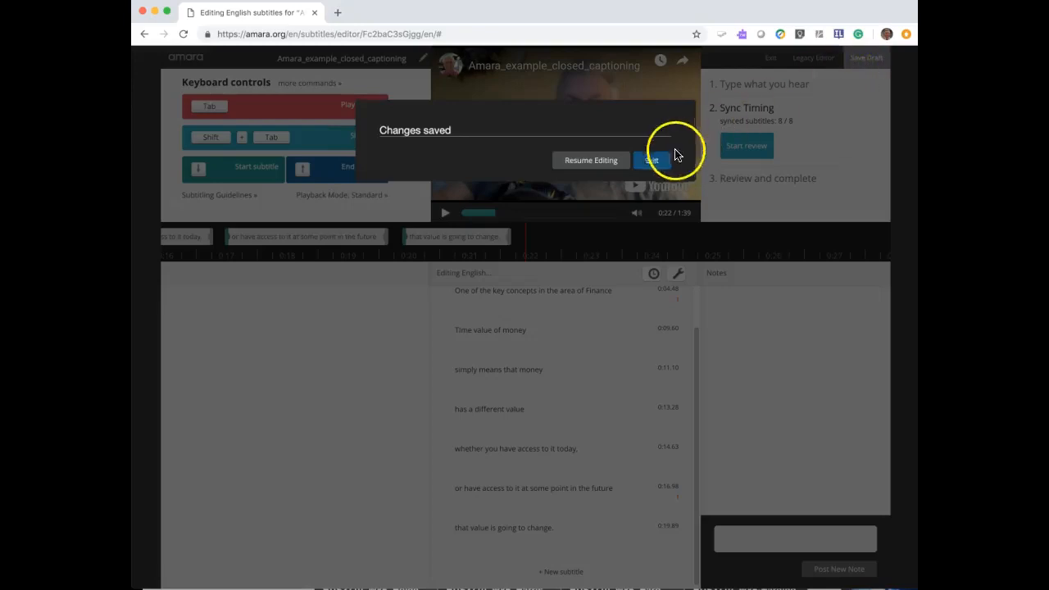
click(604, 165)
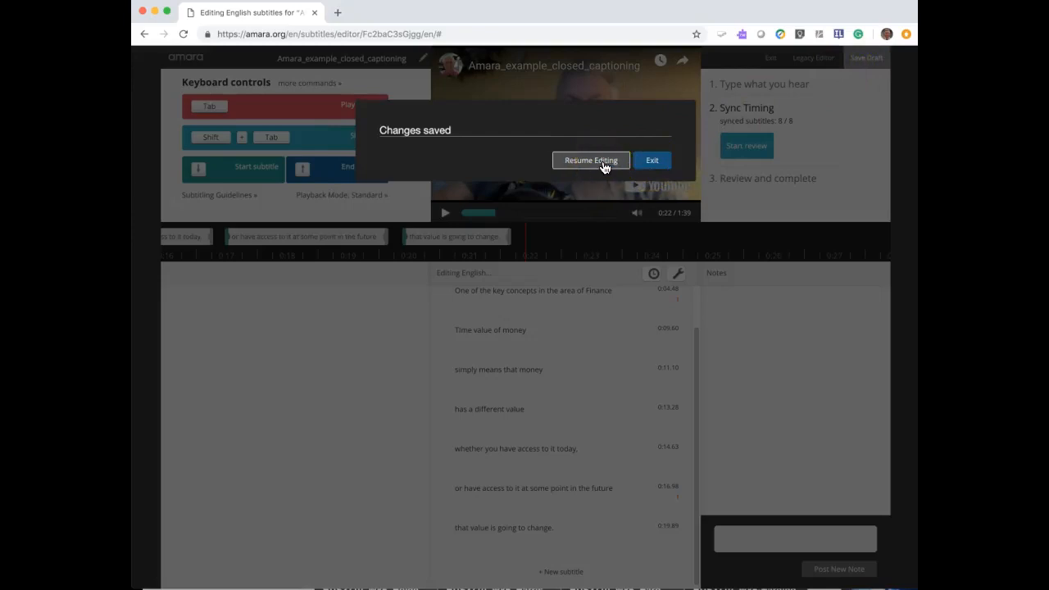
click(652, 160)
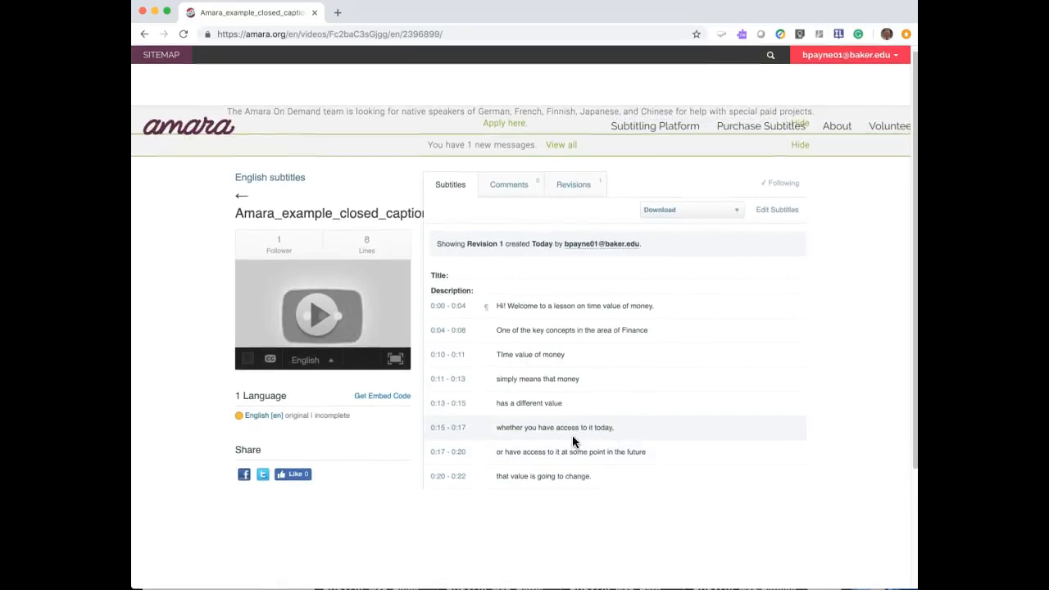
click(589, 427)
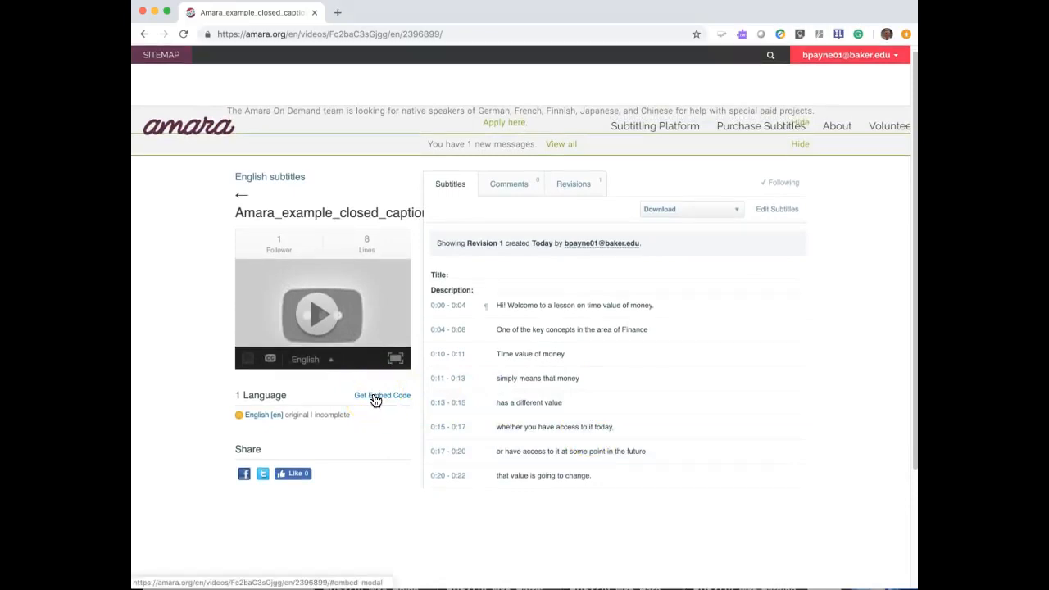
click(740, 211)
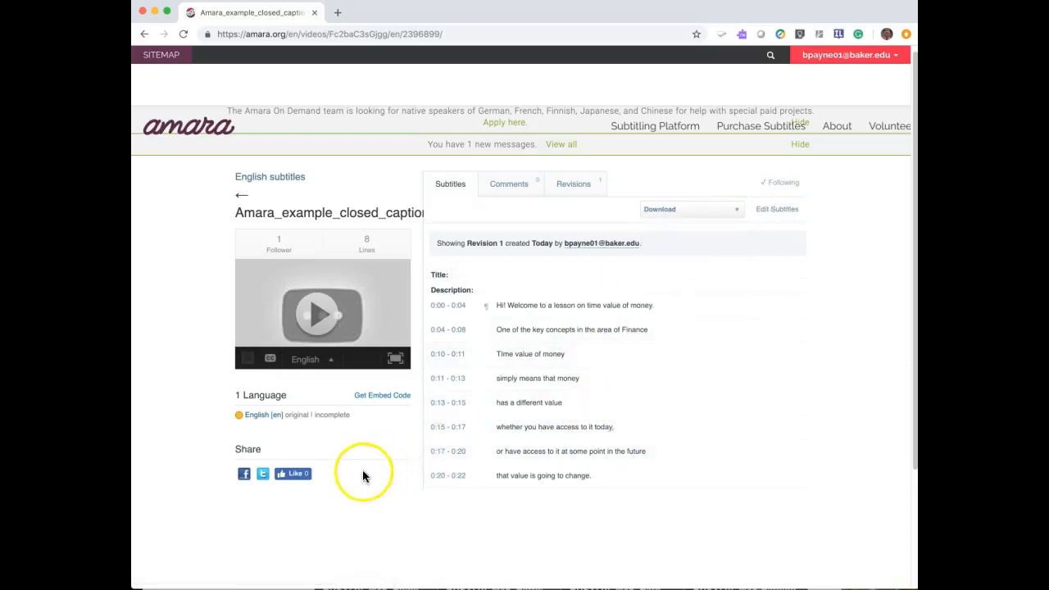
scroll(365, 477, down, 2)
scroll(363, 474, down, 3)
scroll(363, 473, up, 4)
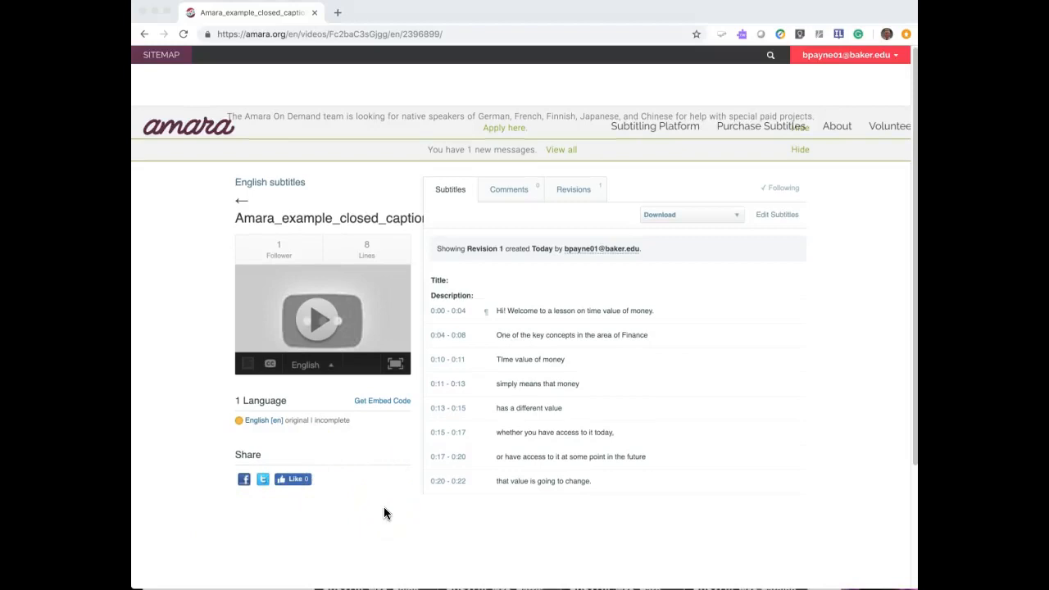
click(380, 403)
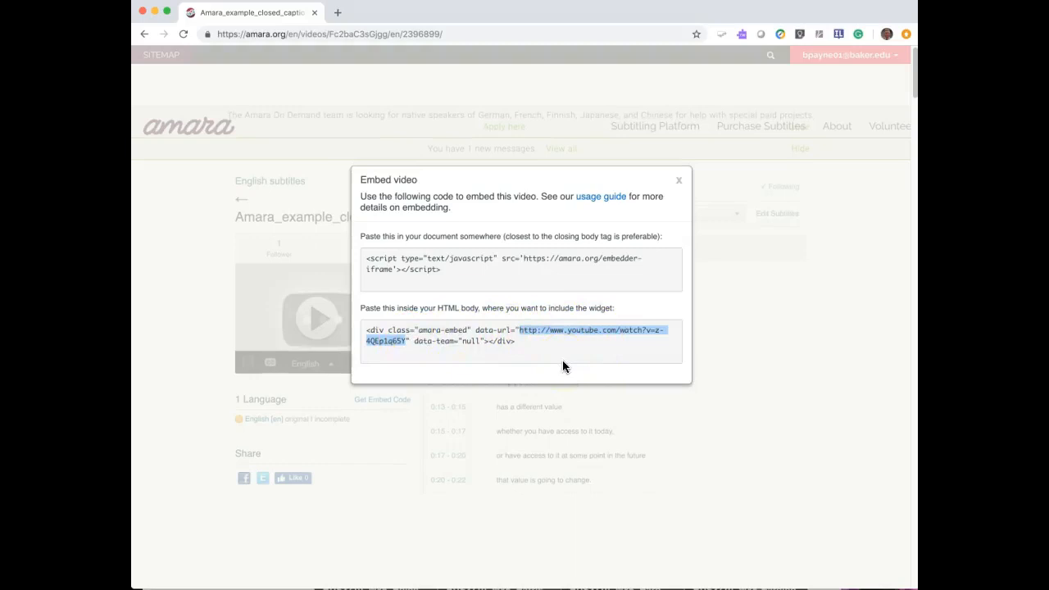
click(337, 12)
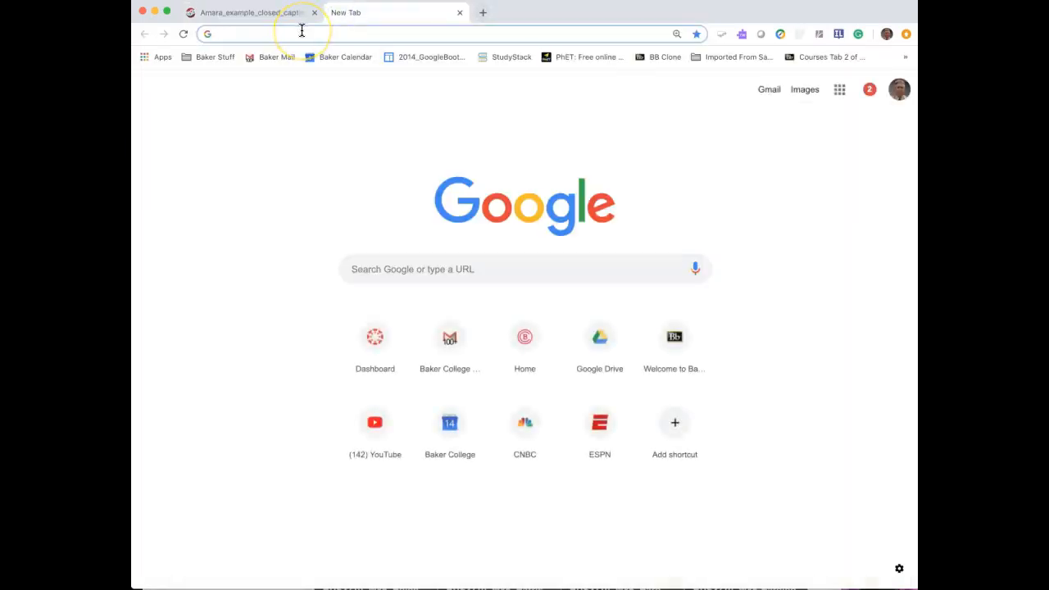
text(http://www.youtube.com/watch?v=z-4QEp1q65Y)
key(Return)
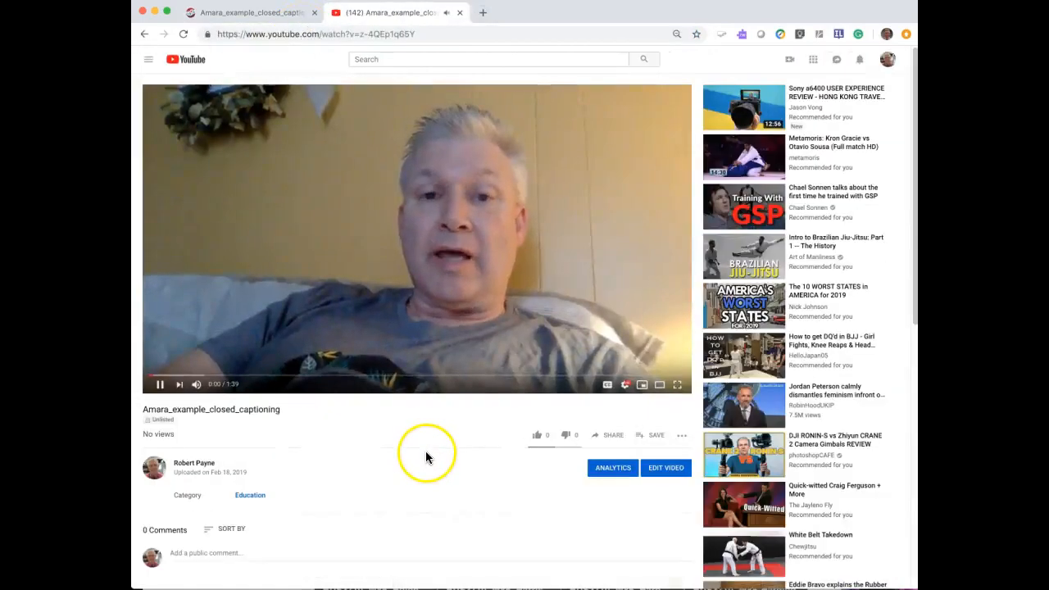
Pause the YouTube video at 0:03, turn on closed captions, and play on to 0:08 to check them.
click(162, 385)
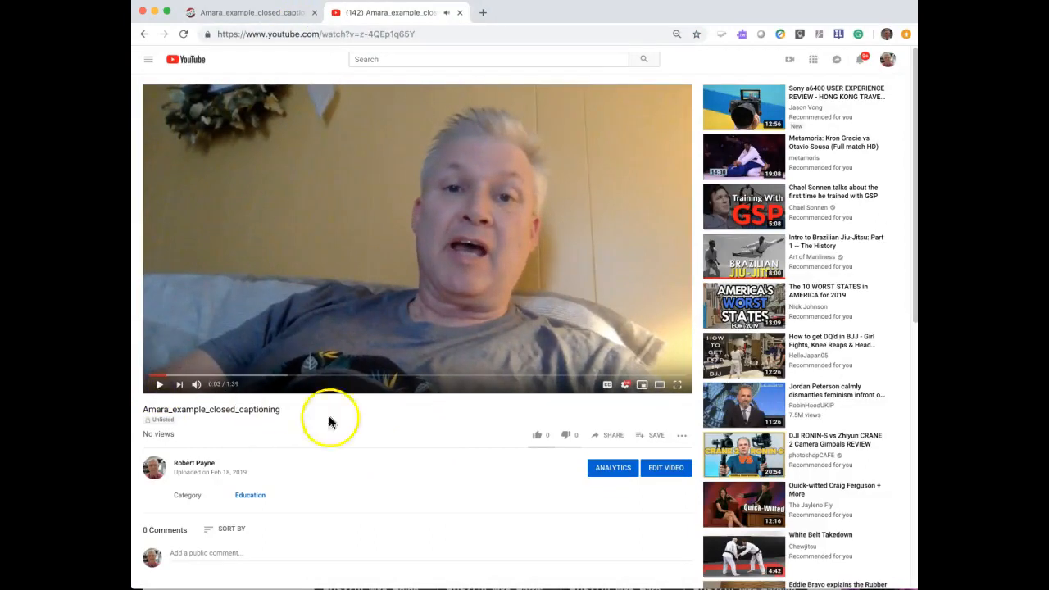
click(607, 386)
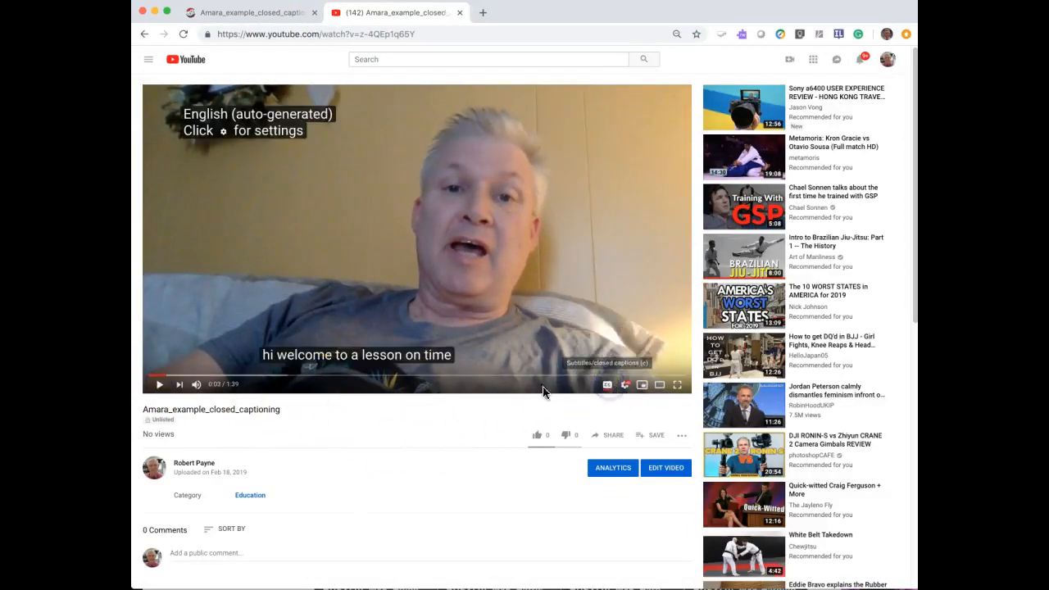
click(159, 385)
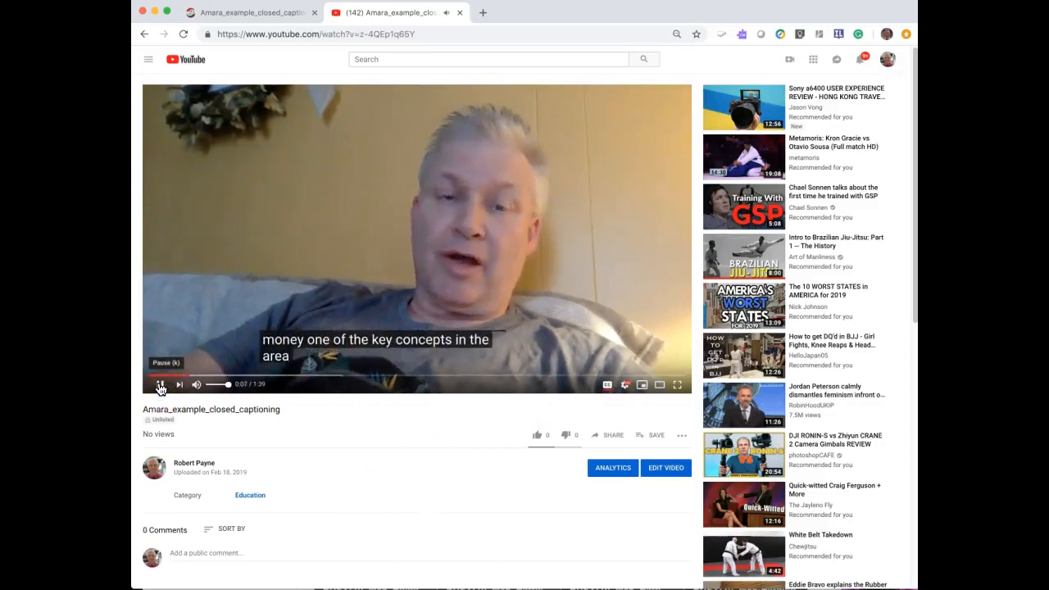
click(160, 385)
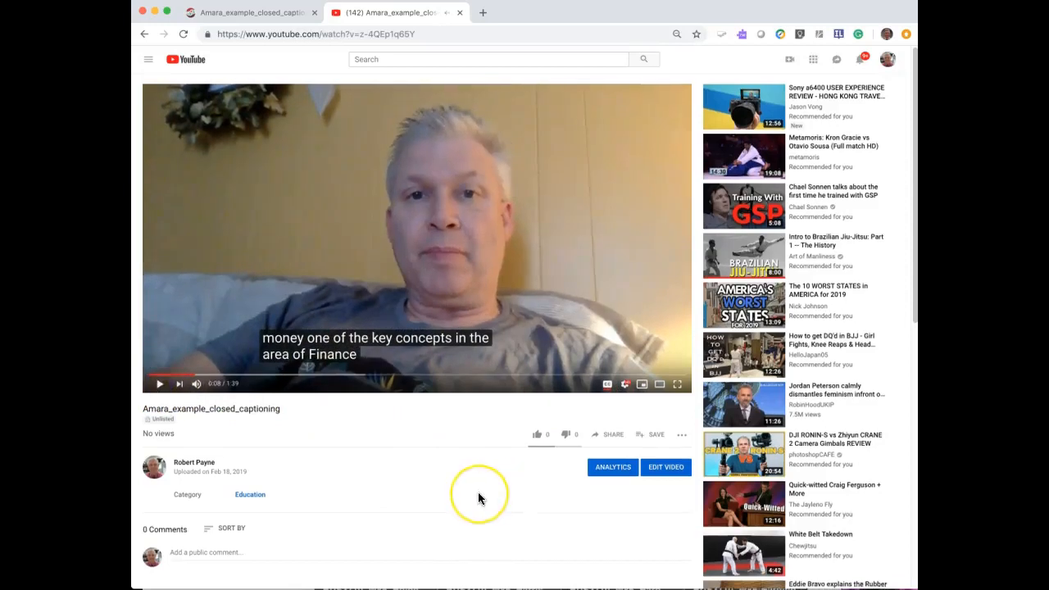
scroll(479, 497, down, 1)
scroll(479, 497, up, 1)
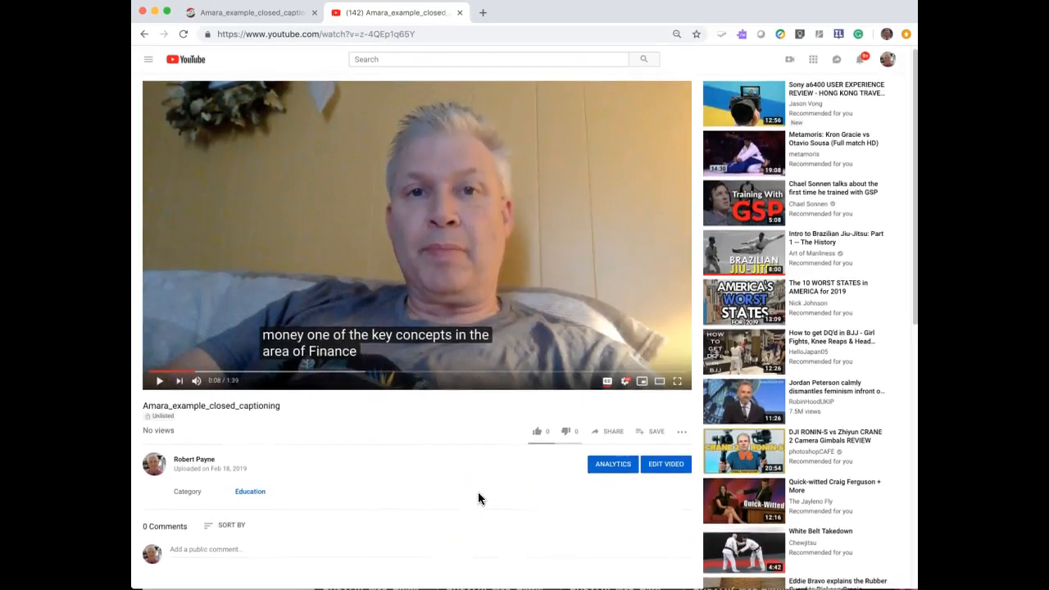
Return to the Amara subtitles page and close the embed code dialog.
click(240, 14)
click(681, 179)
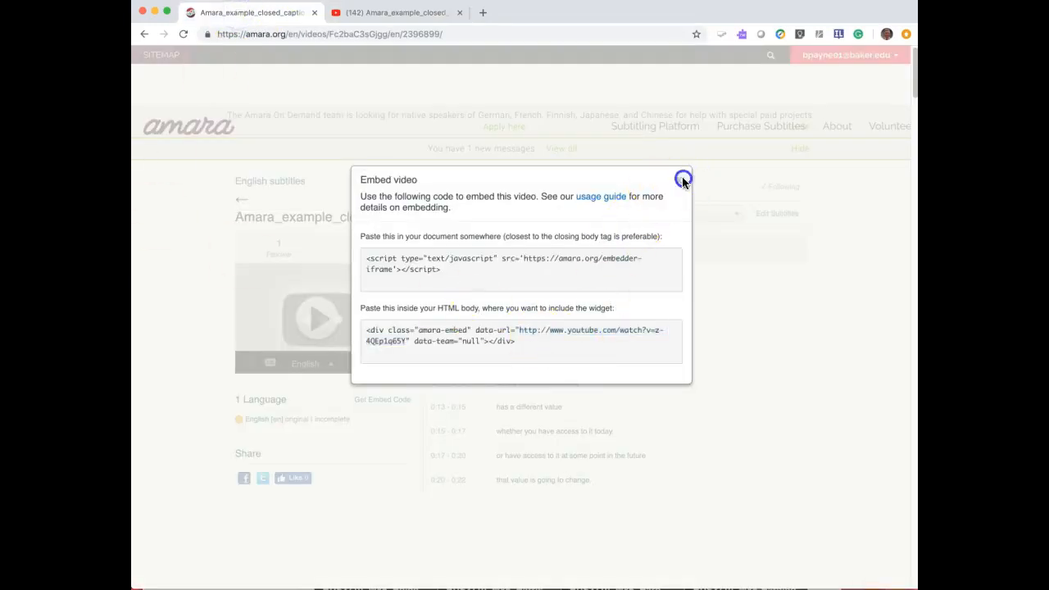
click(680, 181)
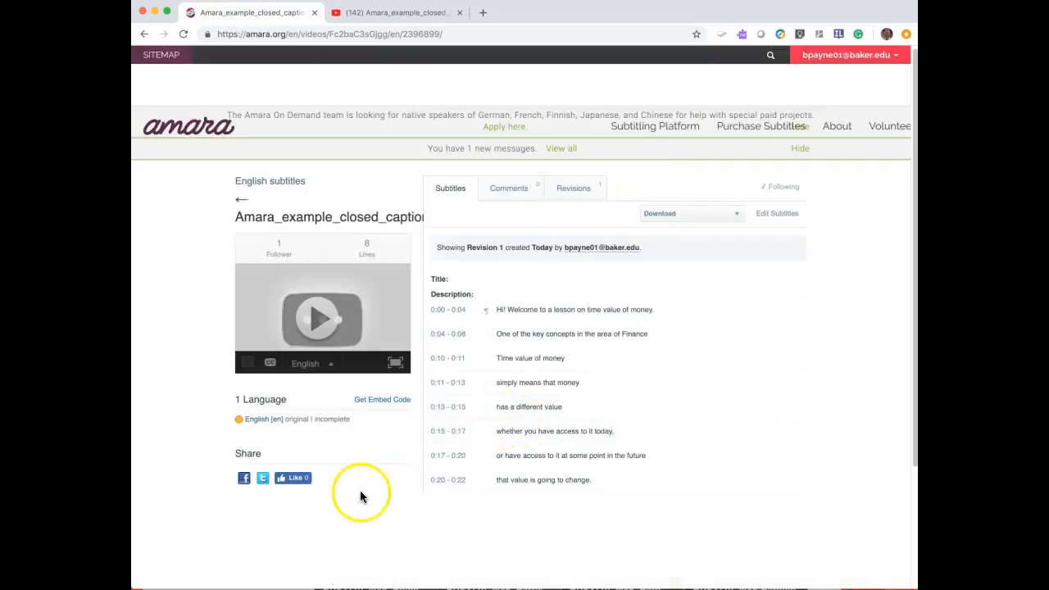